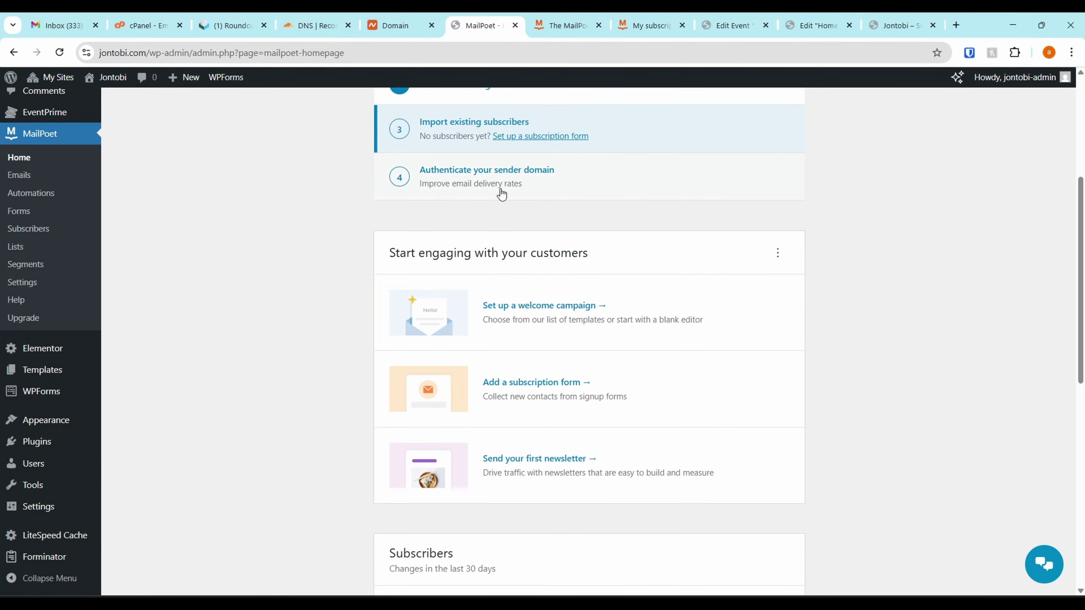
Show the jontobi.com sender-domain DNS records and copy the first CNAME host, mailpoet1._domainkey
left_click(553, 179)
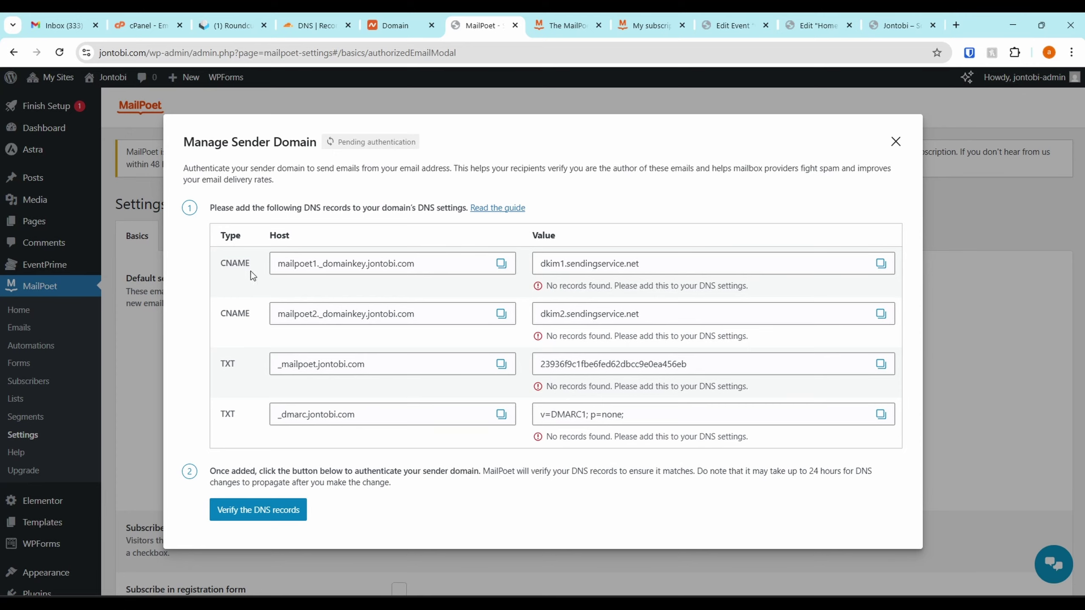
left_click(501, 264)
left_click_drag(315, 25, 494, 16)
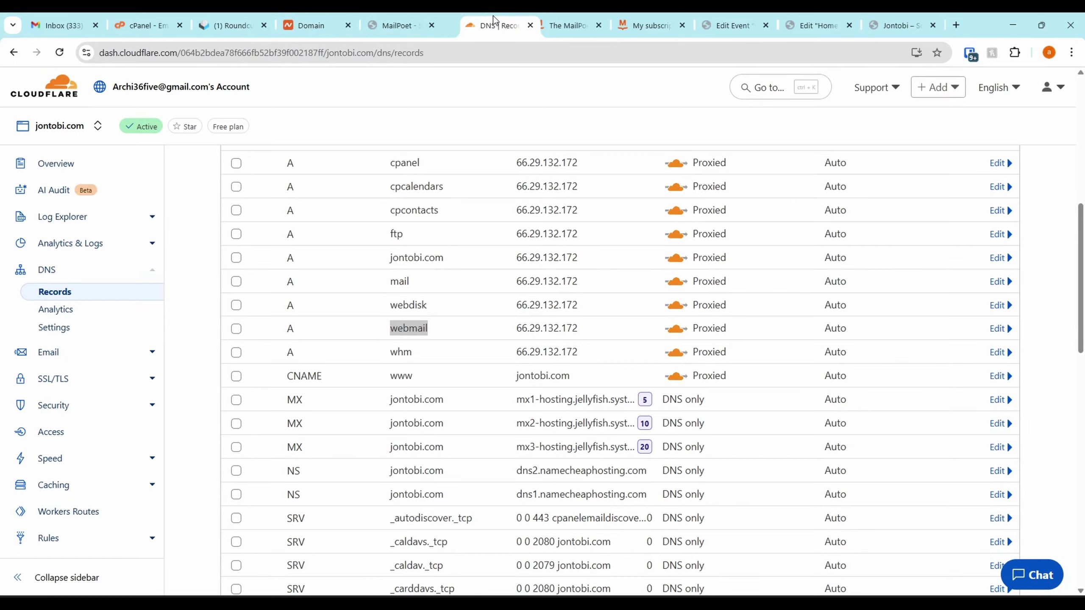
Start a new Cloudflare CNAME record named with the pasted mailpoet1._domainkey host
scroll(319, 225, "up", 10)
scroll(320, 225, "up", 1)
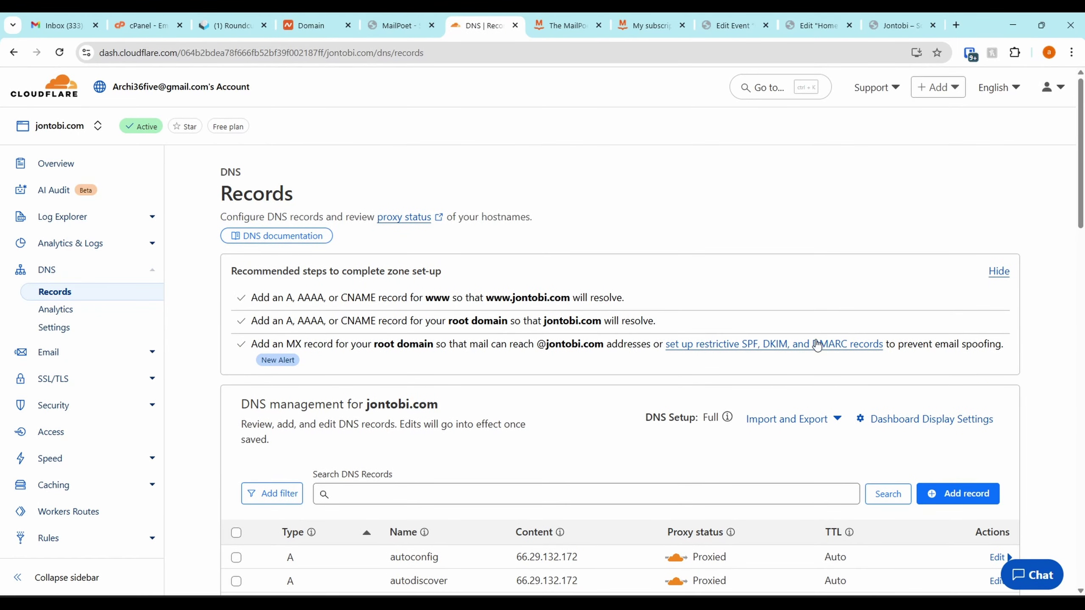
scroll(817, 346, "down", 6)
left_click(957, 240)
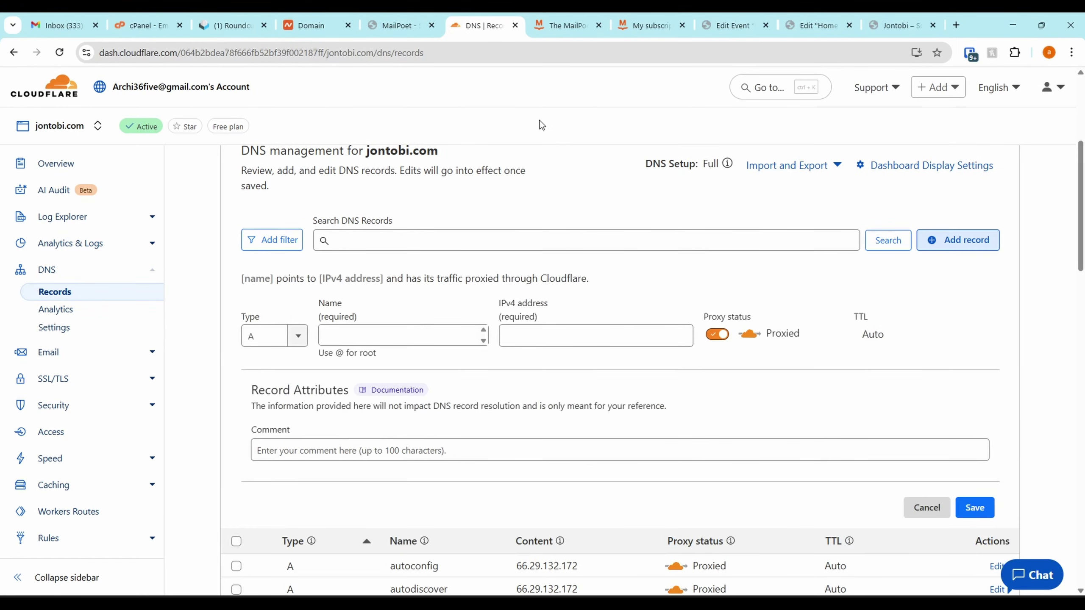
left_click(418, 18)
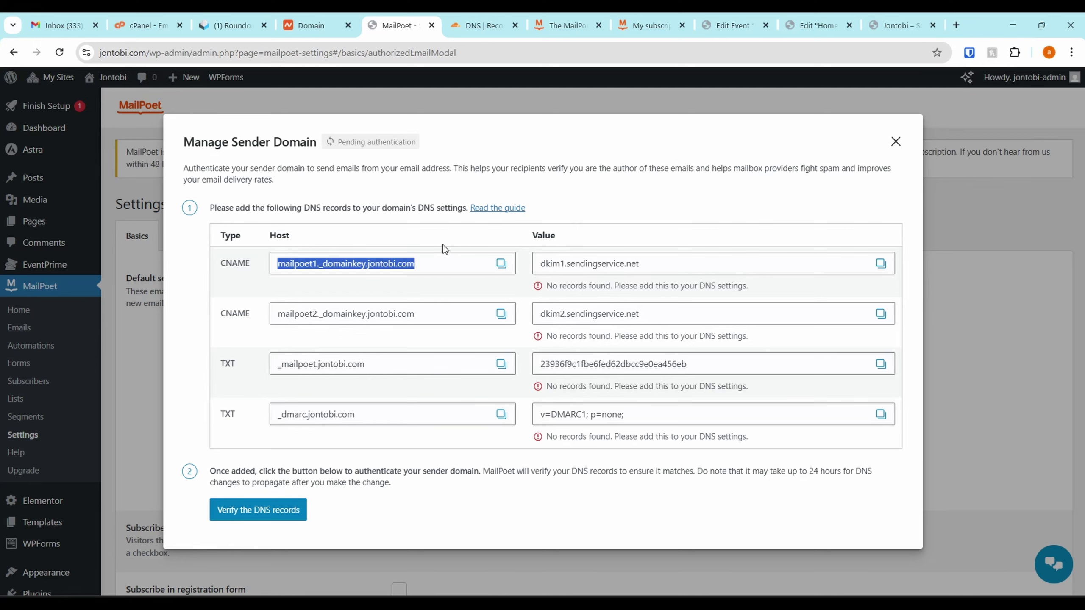
left_click(478, 21)
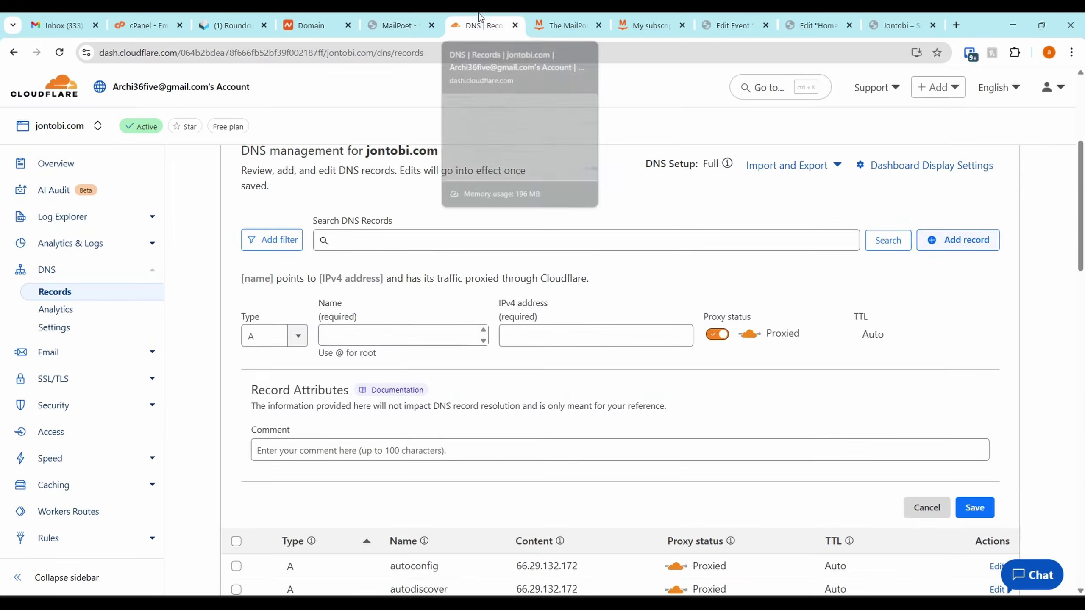
left_click(283, 330)
scroll(282, 417, "down", 2)
scroll(279, 385, "up", 1)
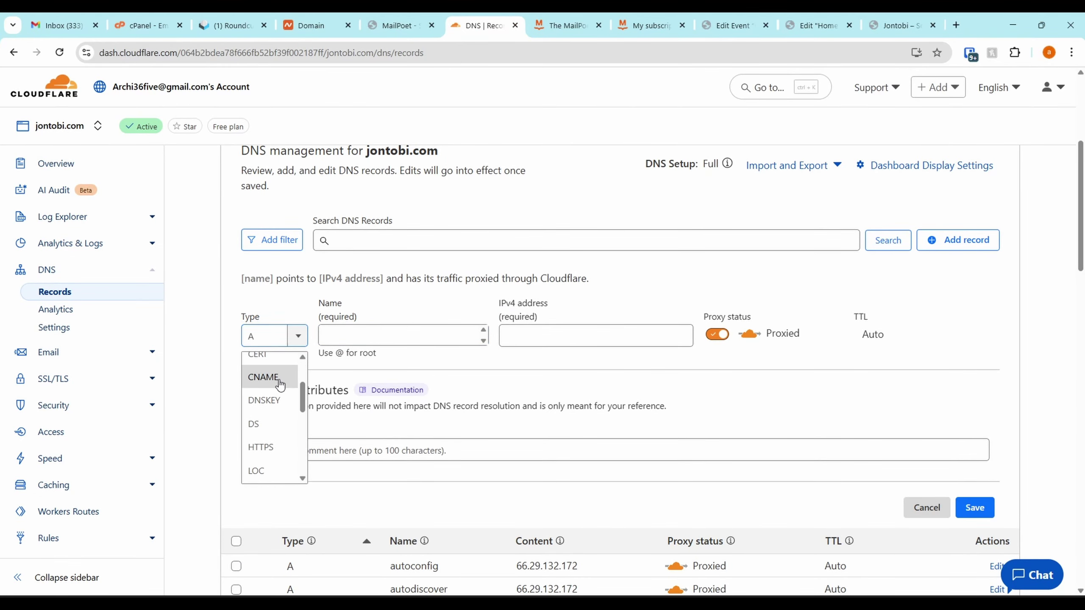
left_click(280, 377)
left_click(461, 335)
key("ctrl+v")
Set its target to dkim1.sendingservice.net, DNS only, save it, and copy MailPoet's second DKIM host
left_click(404, 24)
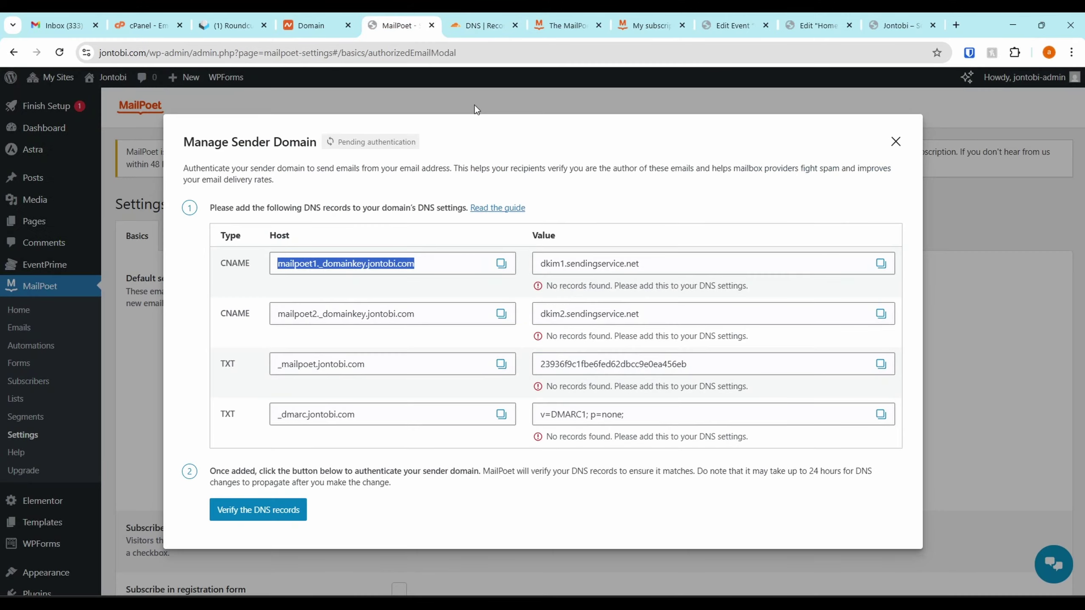
left_click(880, 263)
left_click(478, 25)
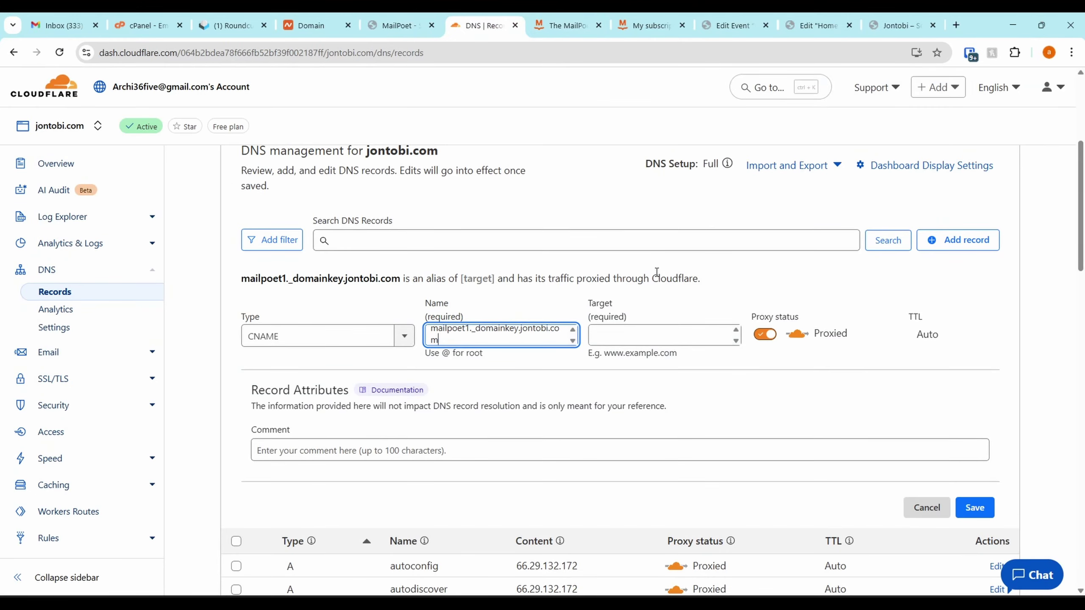
left_click(606, 338)
key("ctrl+v")
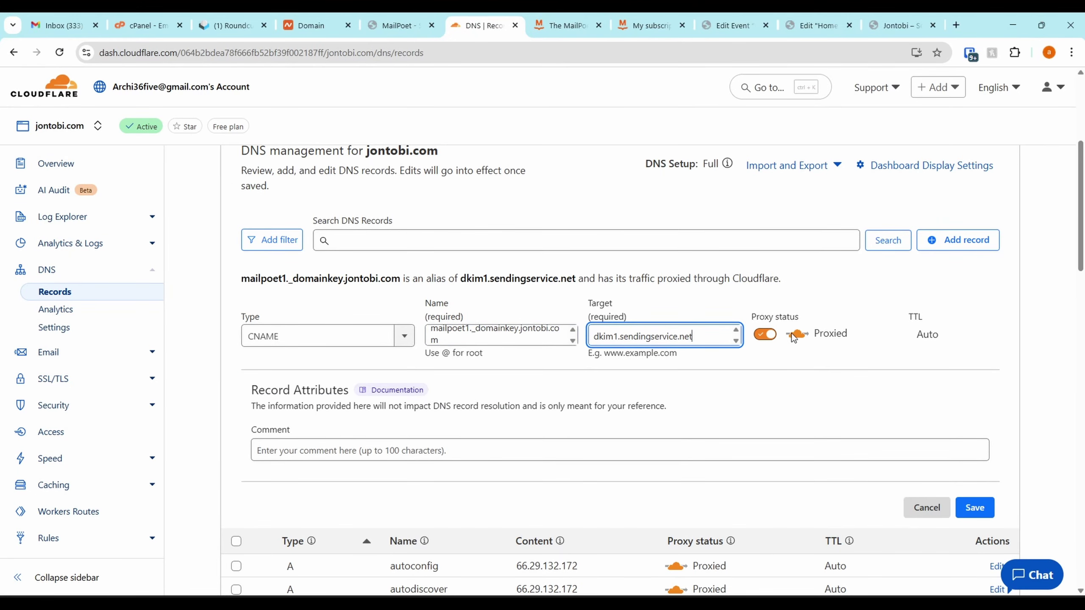
left_click(767, 335)
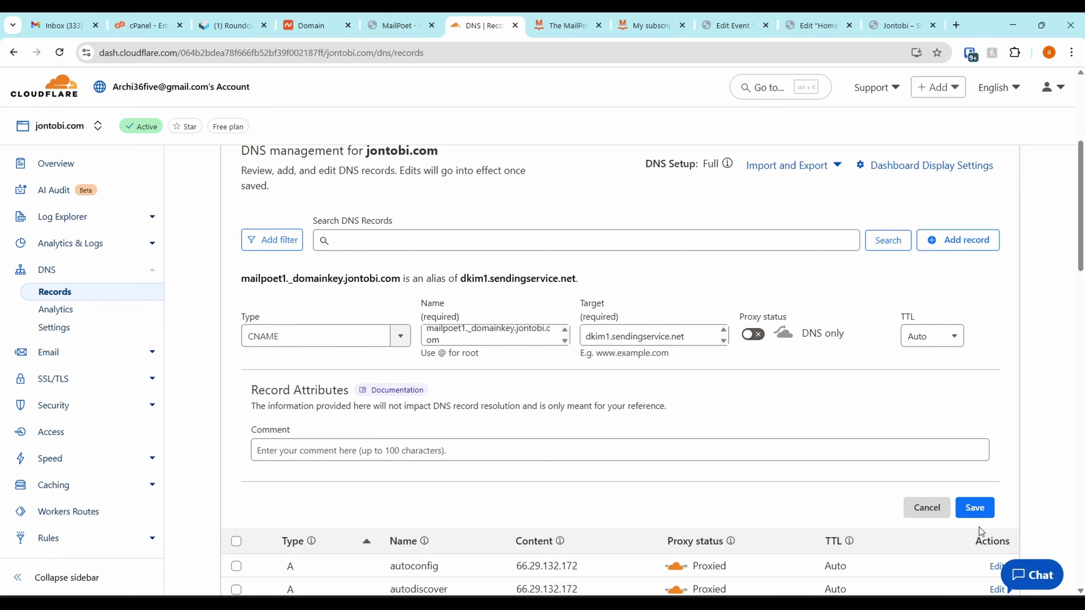
left_click(963, 515)
left_click(409, 17)
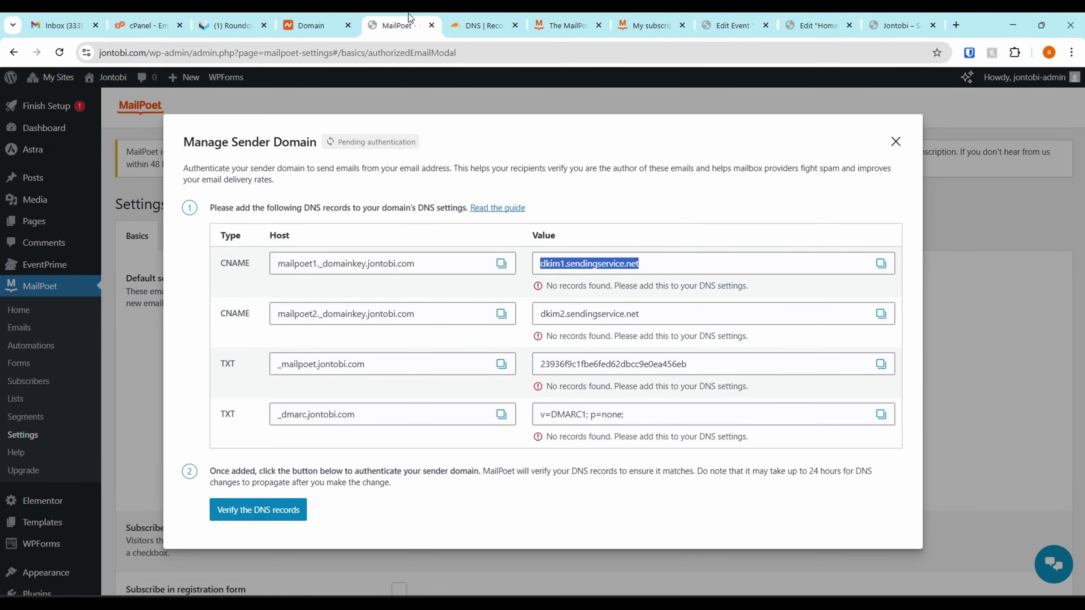
left_click(501, 314)
key("ctrl+c")
Start another CNAME record named mailpoet2._domainkey.jontobi.com
left_click(481, 25)
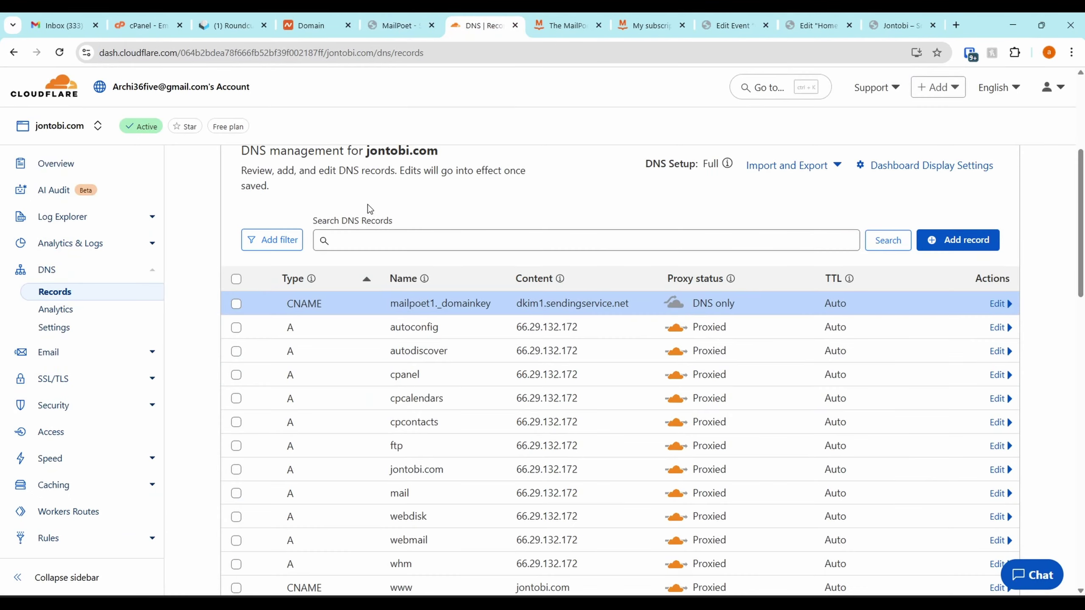
left_click(931, 240)
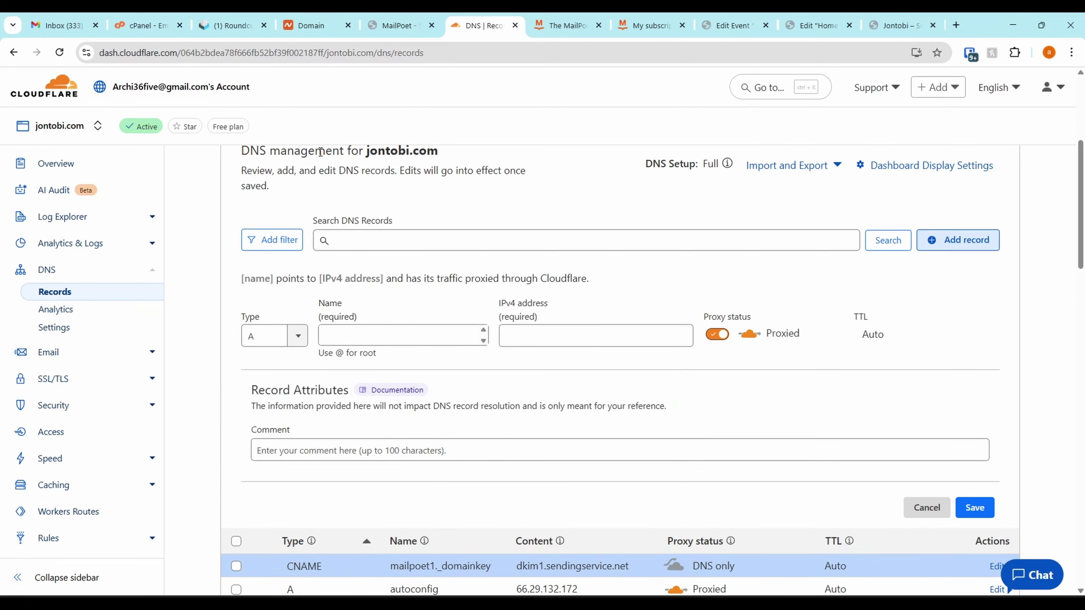
left_click(274, 336)
scroll(270, 404, "down", 3)
scroll(272, 393, "up", 3)
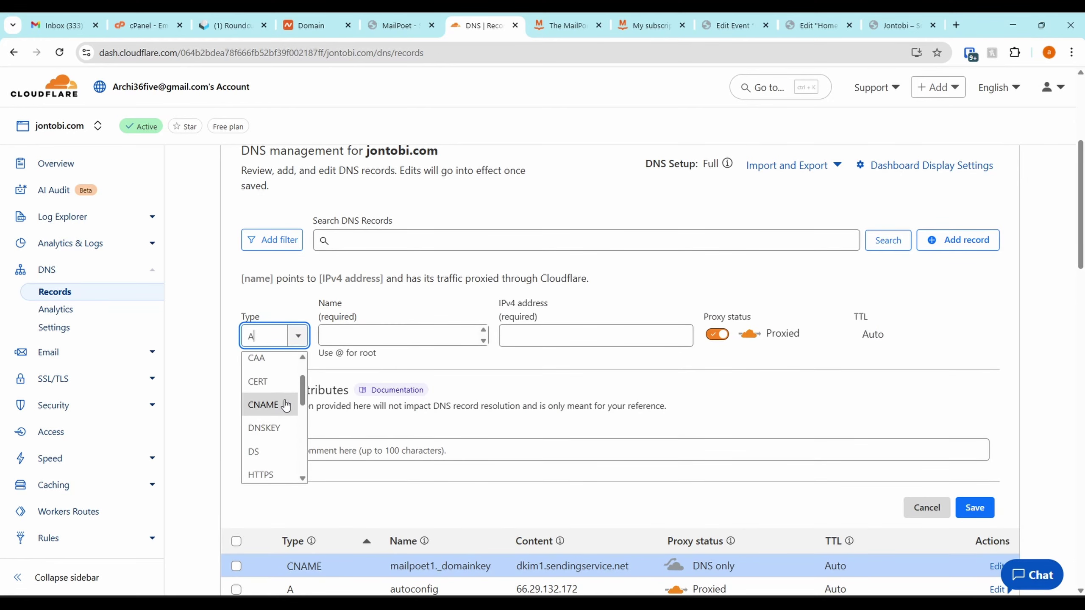
left_click(268, 407)
left_click(456, 330)
key("ctrl+v")
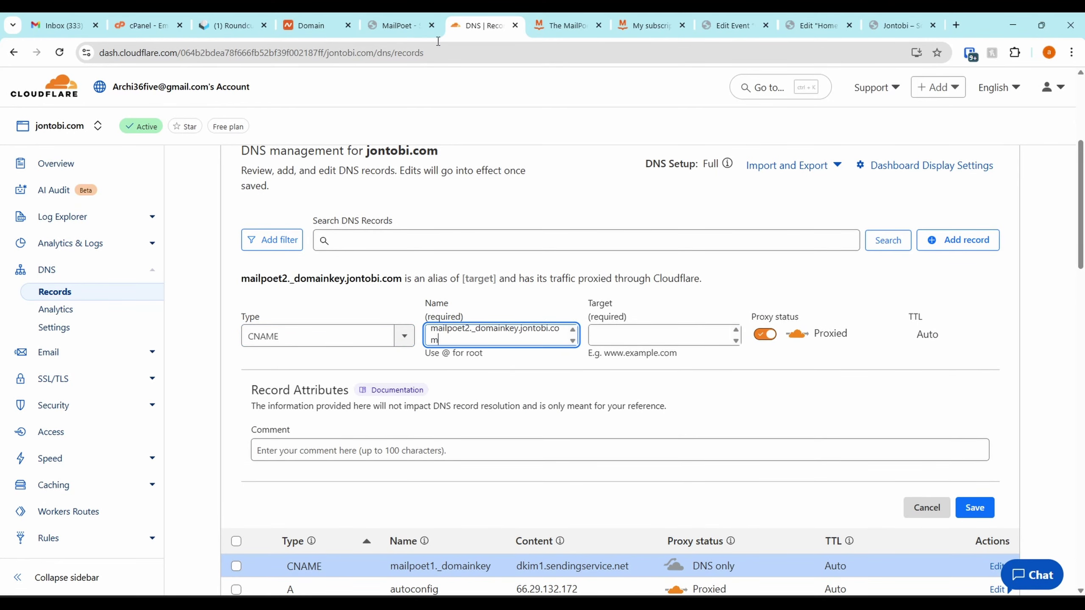
Target it to dkim2.sendingservice.net, DNS only, save, and copy the _mailpoet.jontobi.com TXT host
left_click(400, 25)
left_click(881, 313)
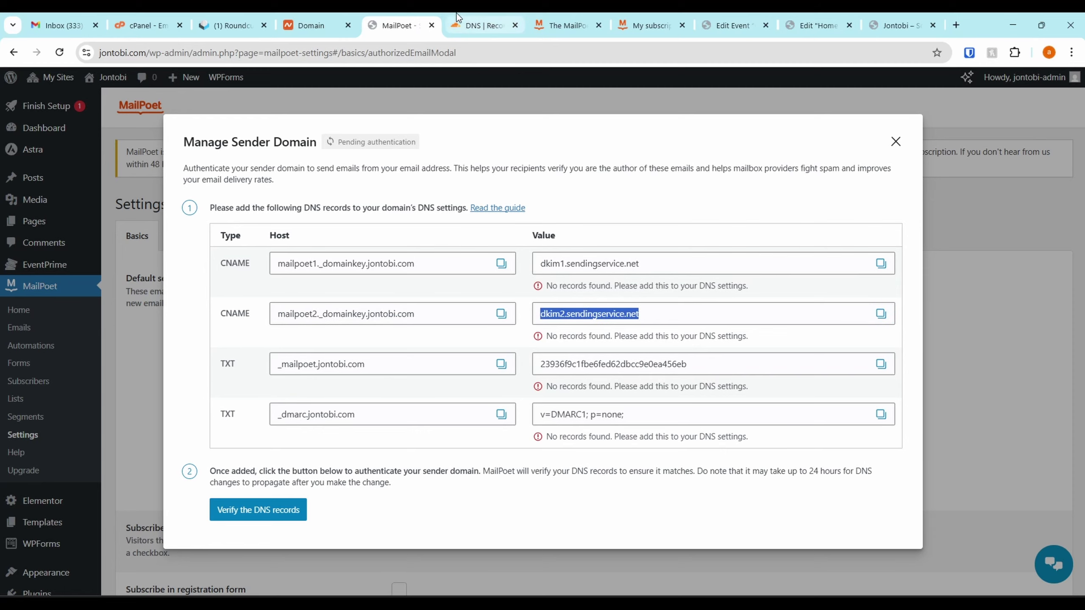
left_click(483, 25)
left_click(638, 348)
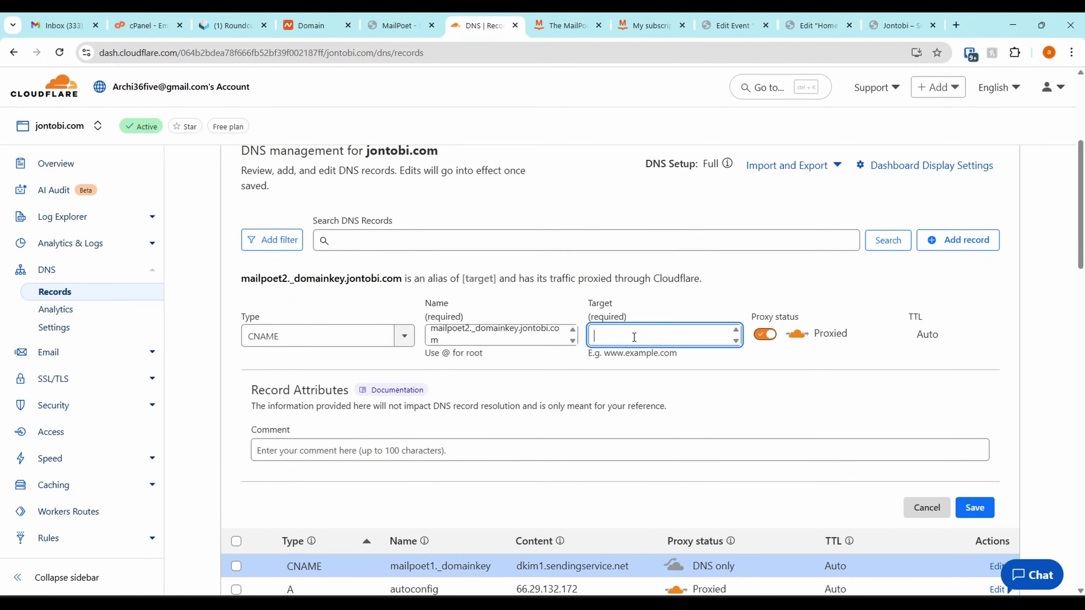
key("ctrl+v")
left_click(762, 337)
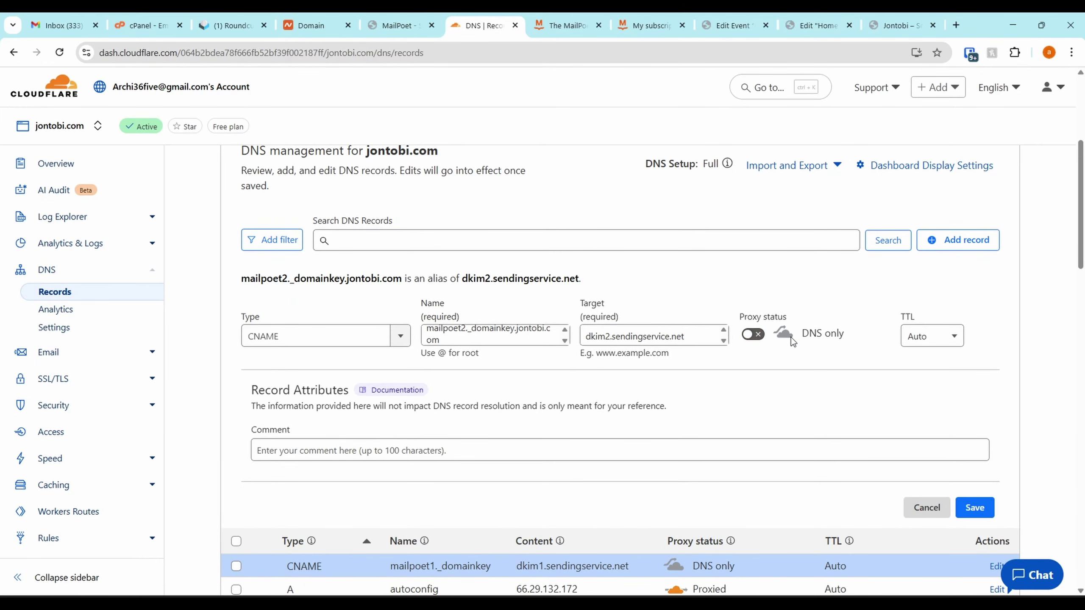
left_click(972, 513)
left_click(381, 19)
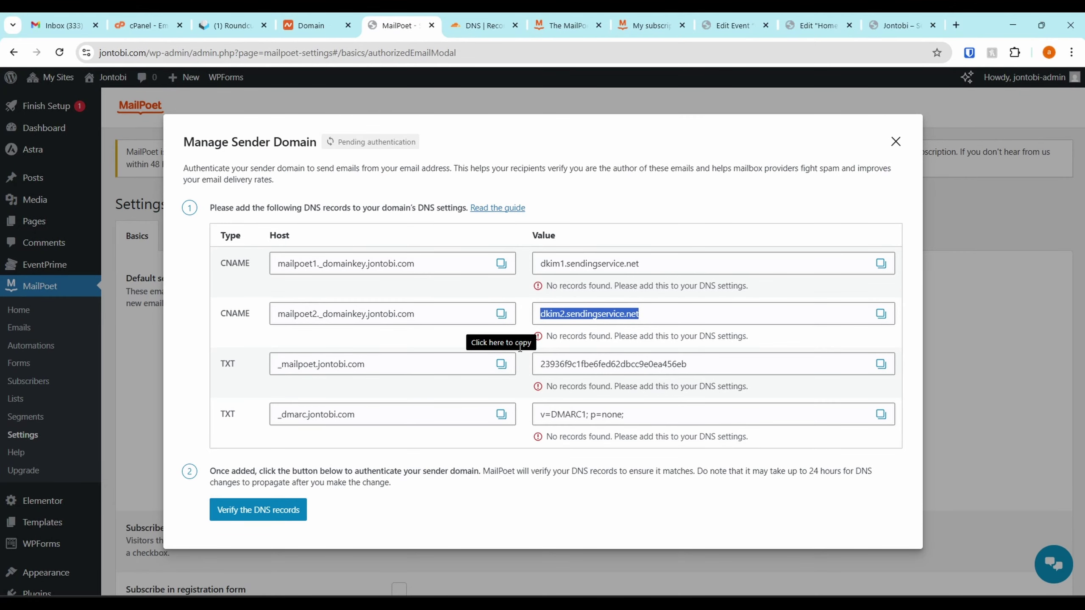
left_click(502, 364)
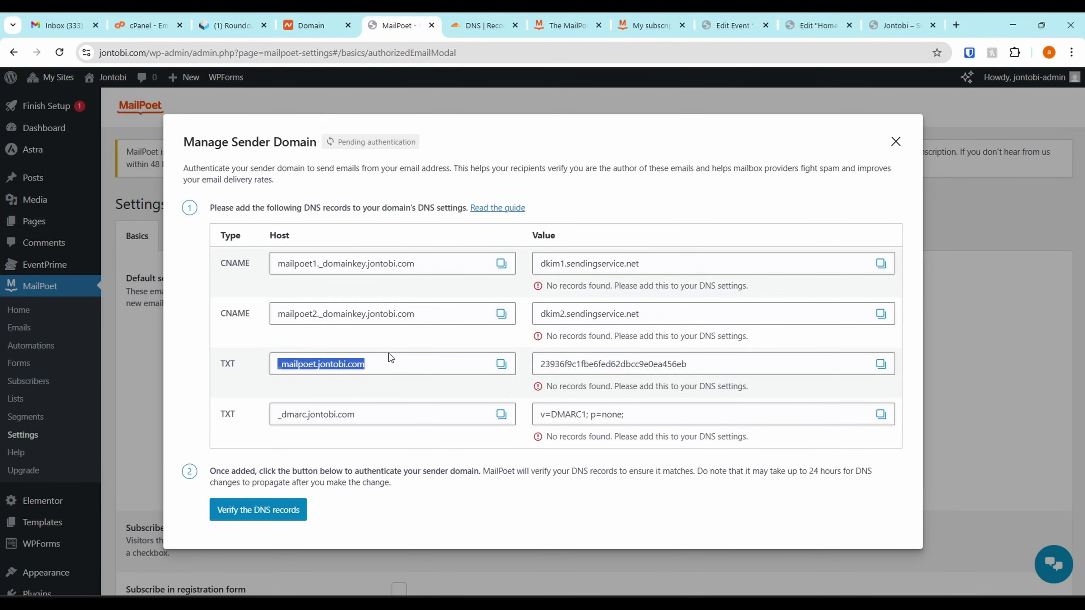
left_click(483, 21)
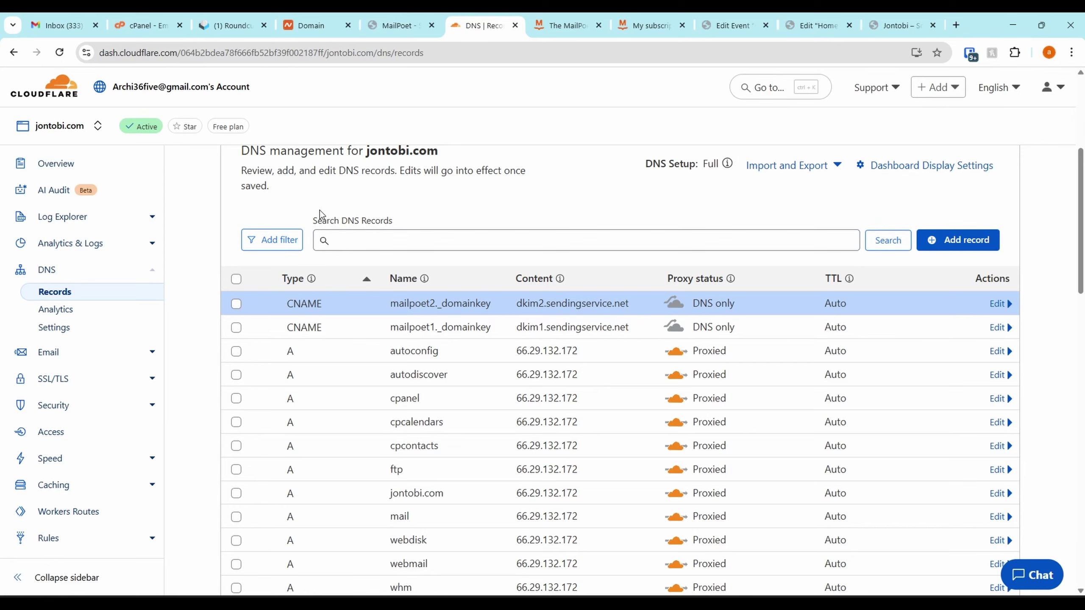
Start a new TXT record named _mailpoet.jontobi.com
scroll(744, 273, "up", 1)
left_click(975, 280)
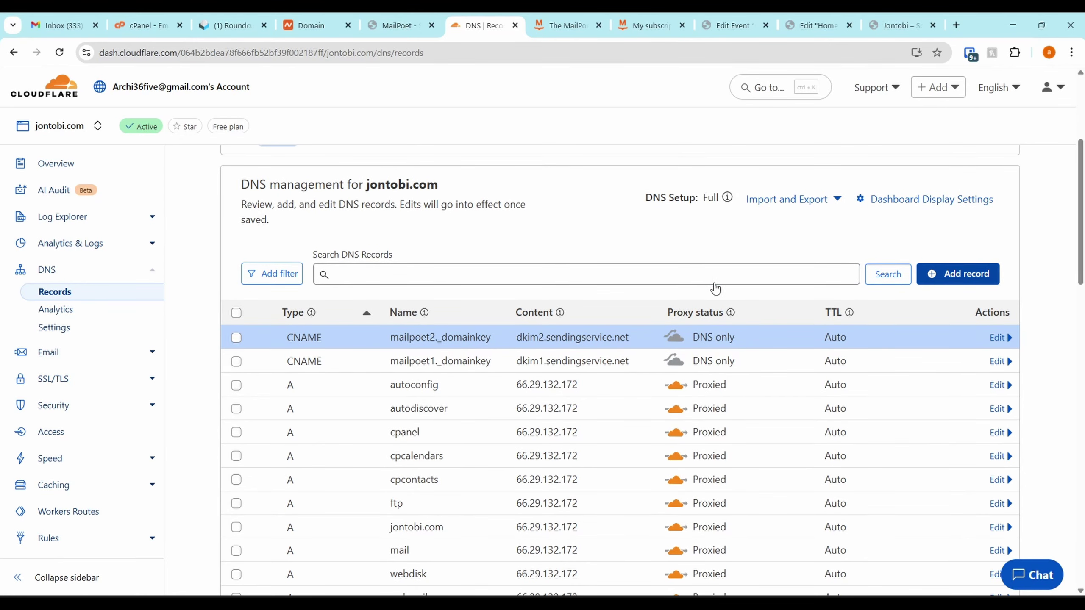
left_click(284, 374)
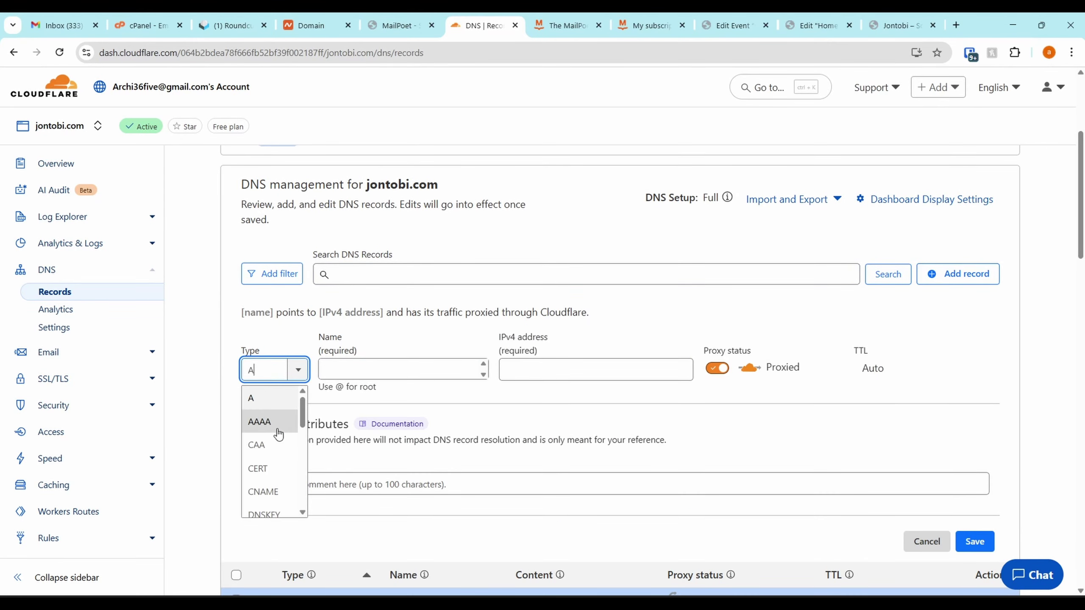
scroll(275, 453, "down", 7)
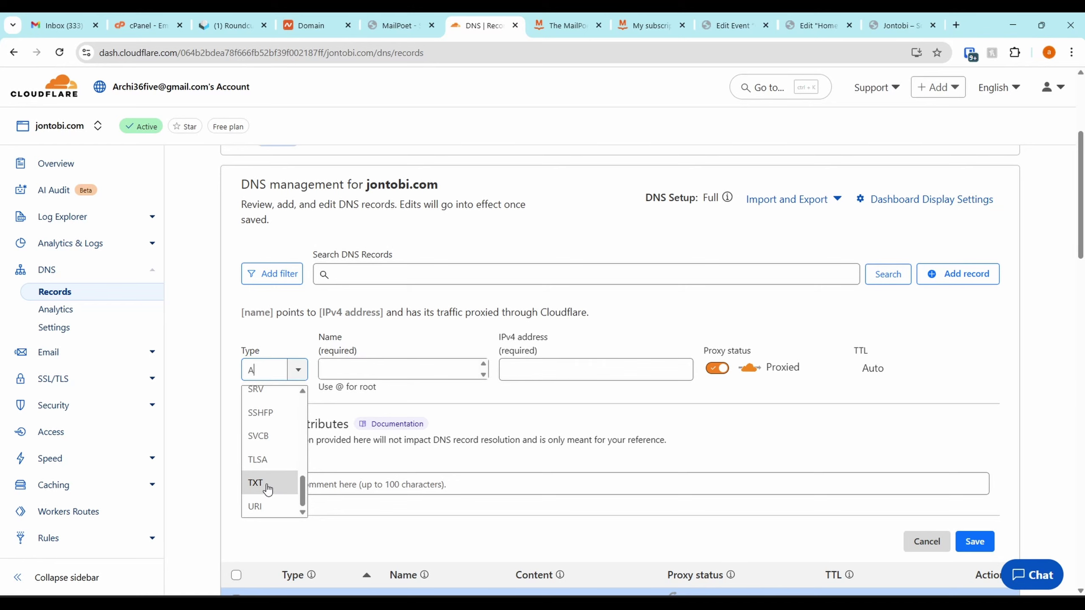
left_click(269, 488)
left_click(405, 368)
key("ctrl+v")
left_click(437, 27)
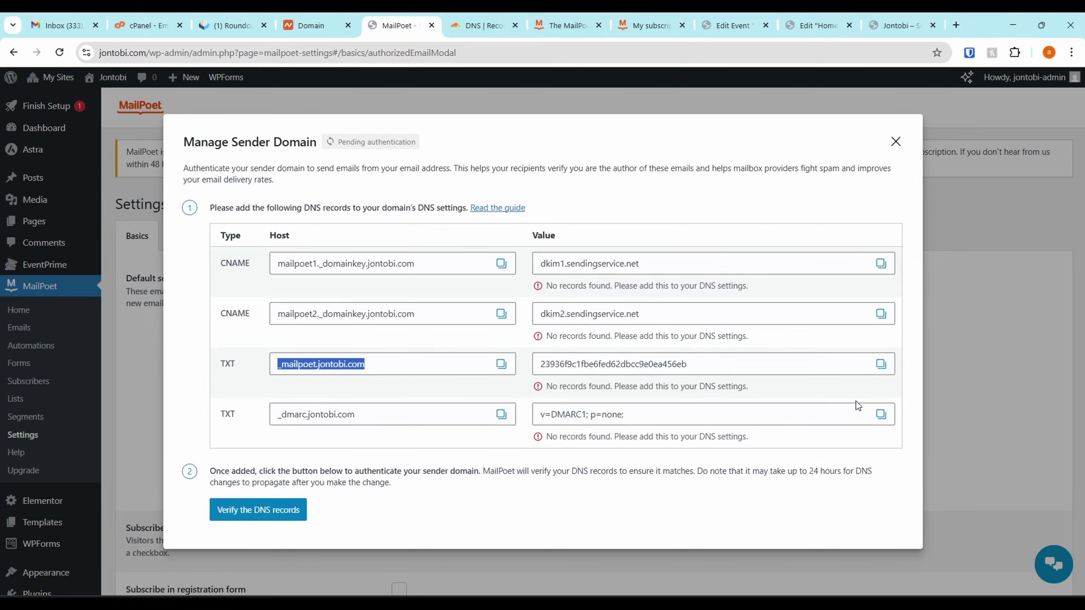
left_click(881, 364)
left_click(479, 26)
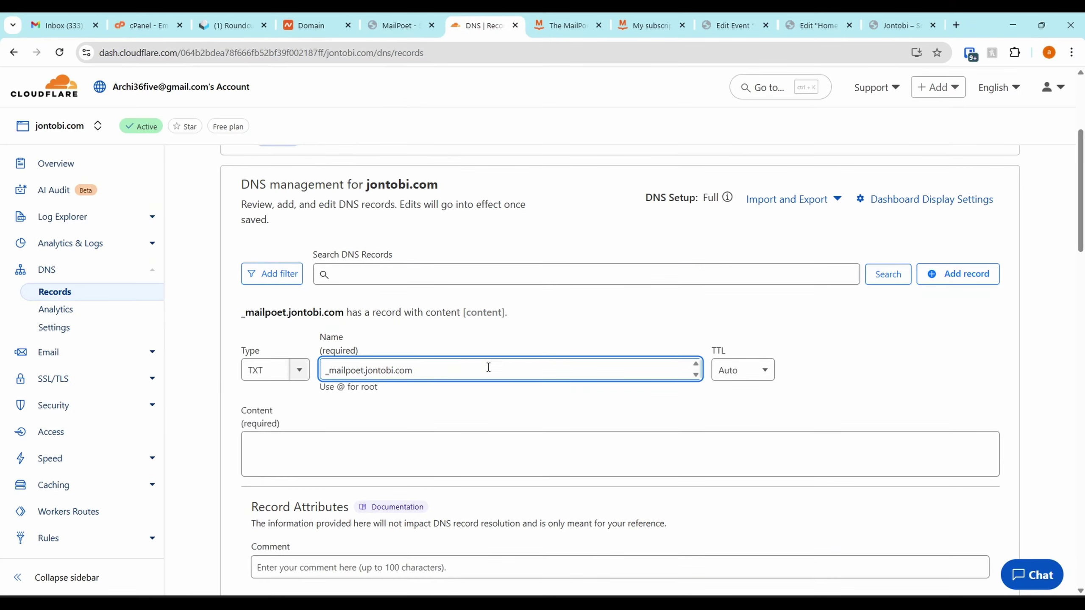
left_click(400, 454)
key("ctrl+v")
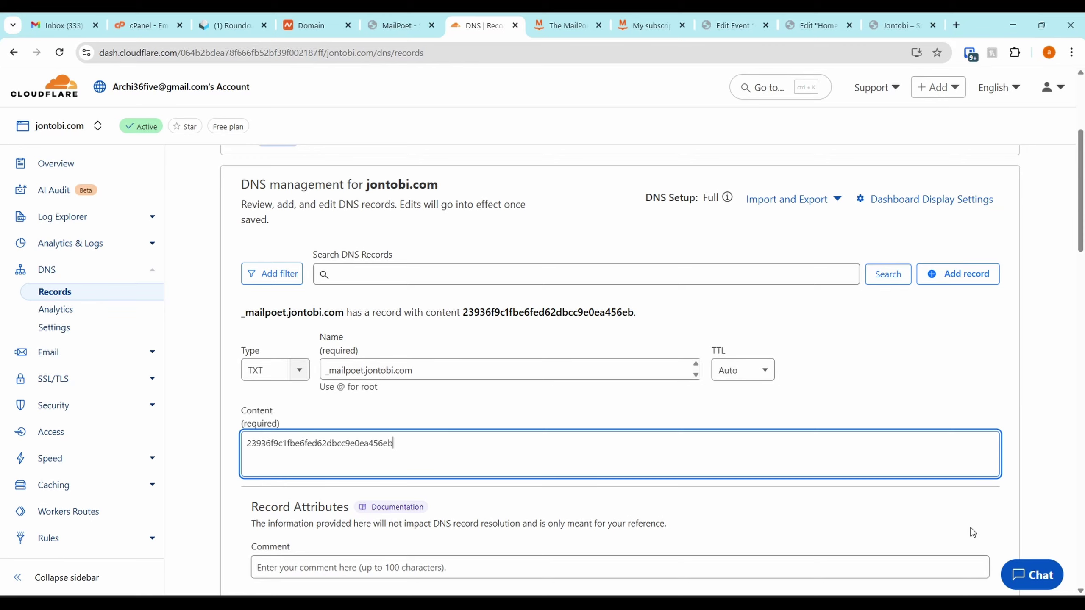
scroll(621, 129, "down", 3)
left_click(959, 480)
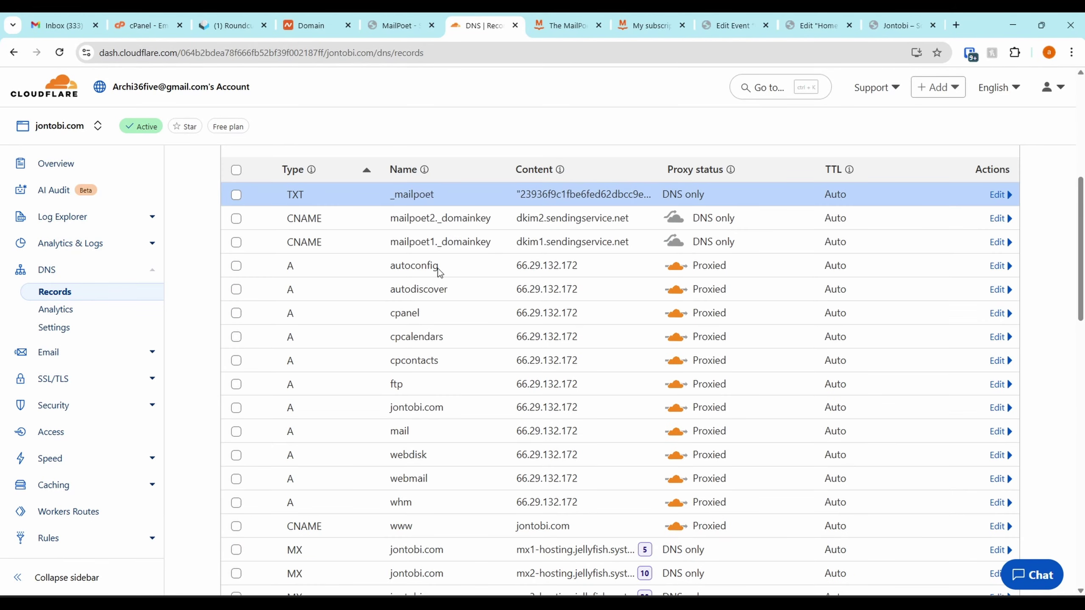
Start a TXT record in Cloudflare named _dmarc.jontobi.com, copied from MailPoet
left_click(380, 19)
left_click(501, 414)
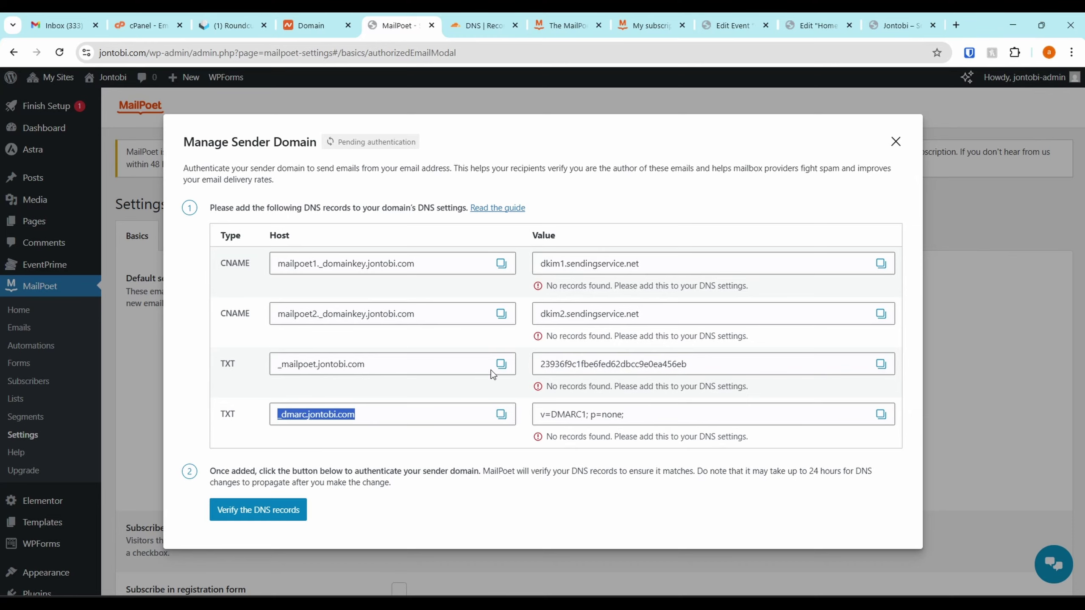
left_click(475, 19)
scroll(555, 196, "up", 5)
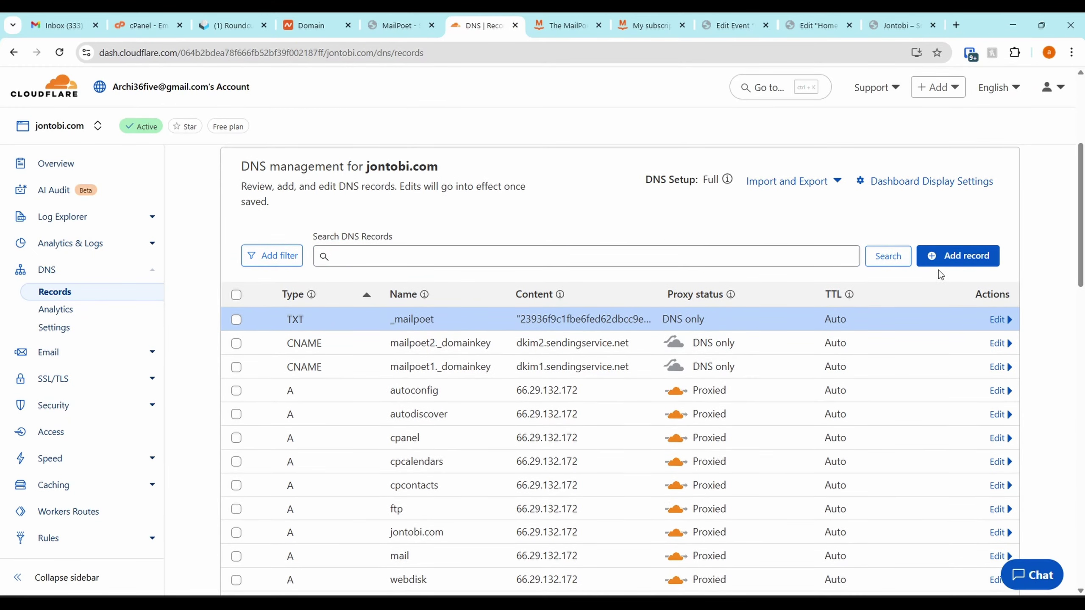
left_click(948, 261)
left_click(275, 342)
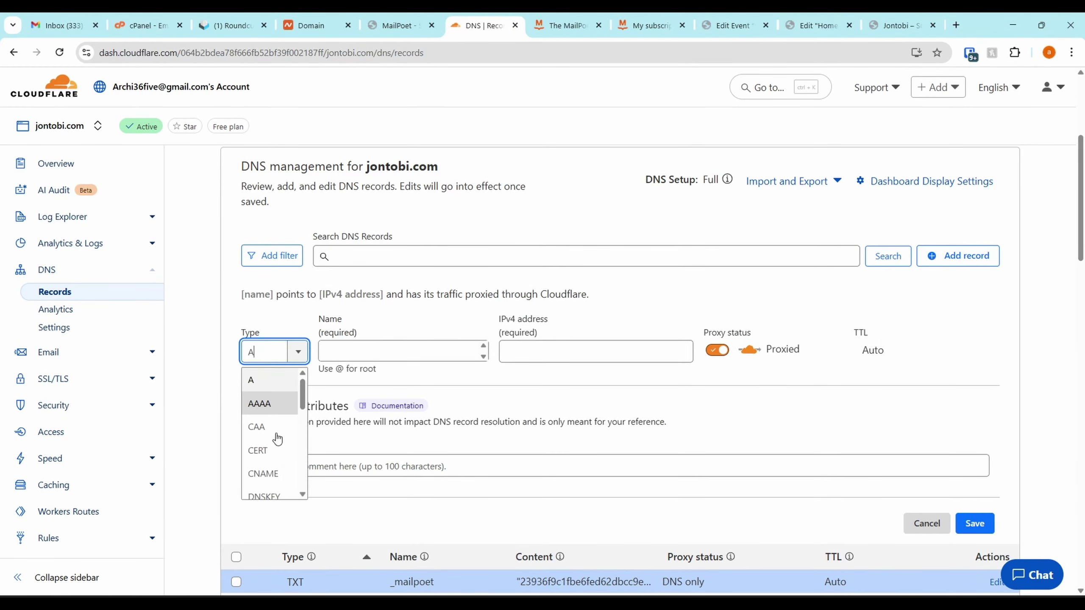
scroll(279, 454, "down", 5)
scroll(279, 454, "down", 3)
left_click(273, 461)
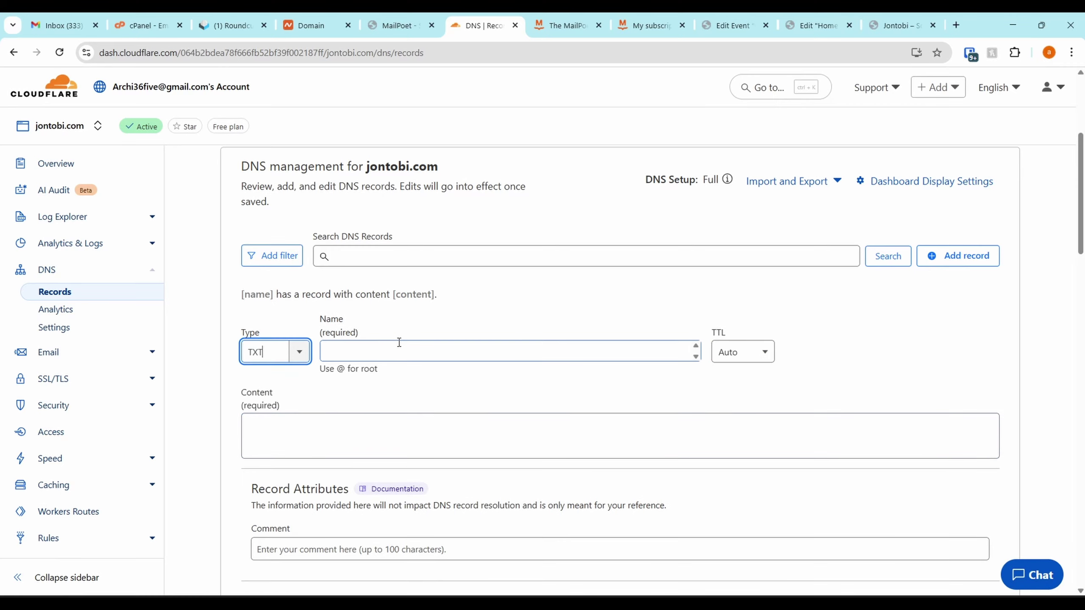
left_click(397, 342)
key("ctrl+v")
Set the record content to v=DMARC1; p=none; and save it
key("ctrl+shift+Tab")
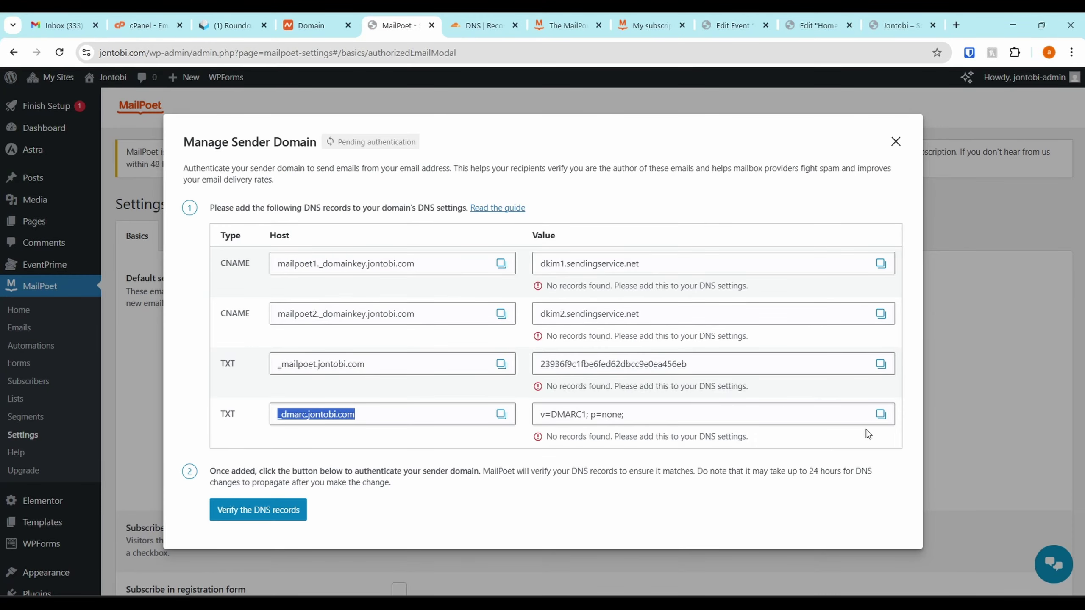
left_click(880, 414)
left_click(457, 25)
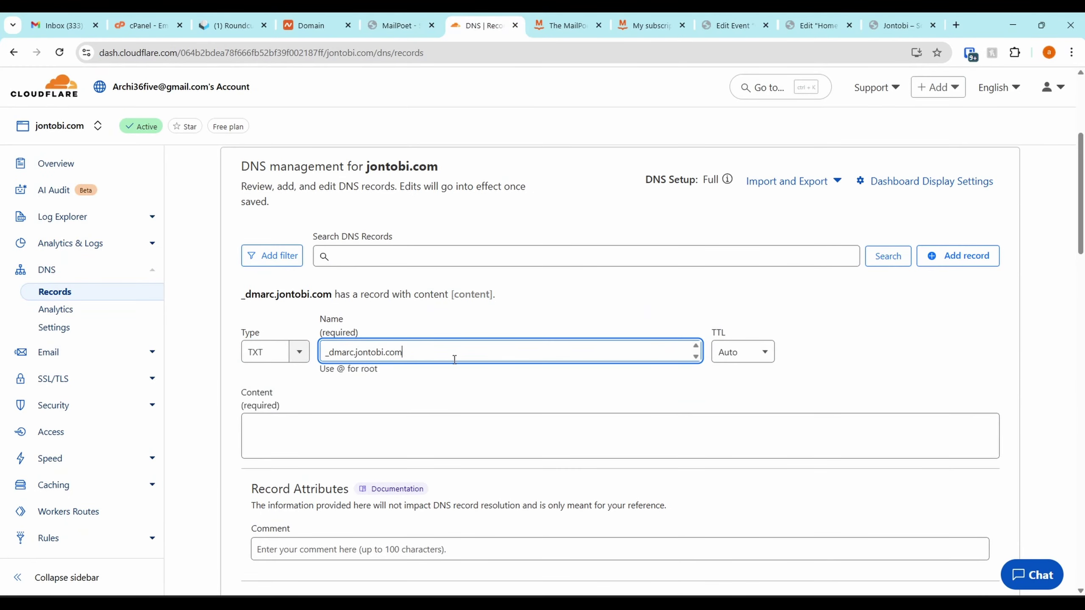
left_click(399, 428)
key("ctrl+v")
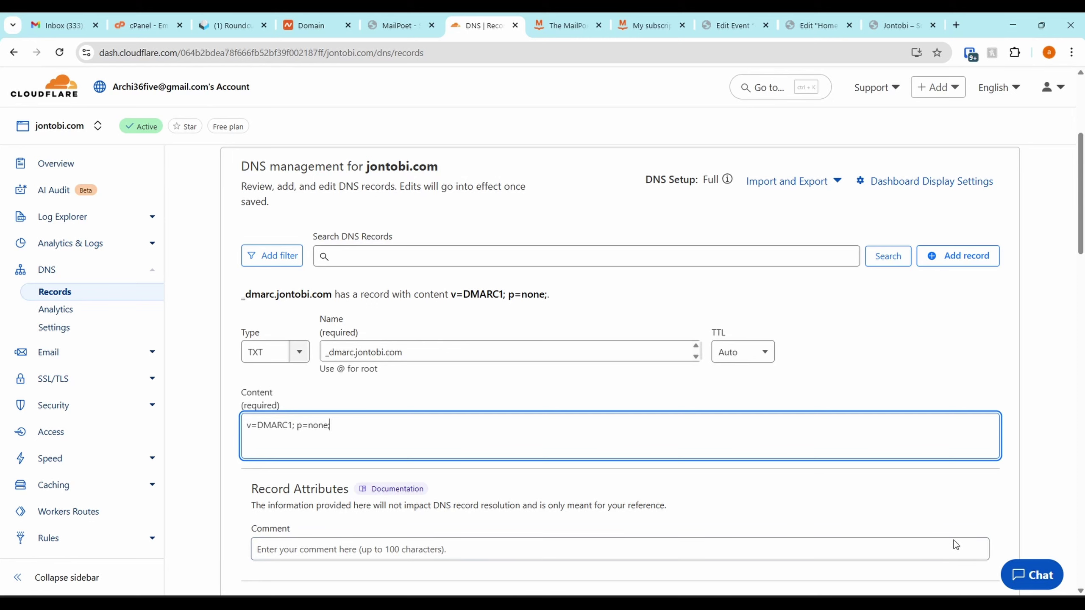
scroll(792, 494, "down", 4)
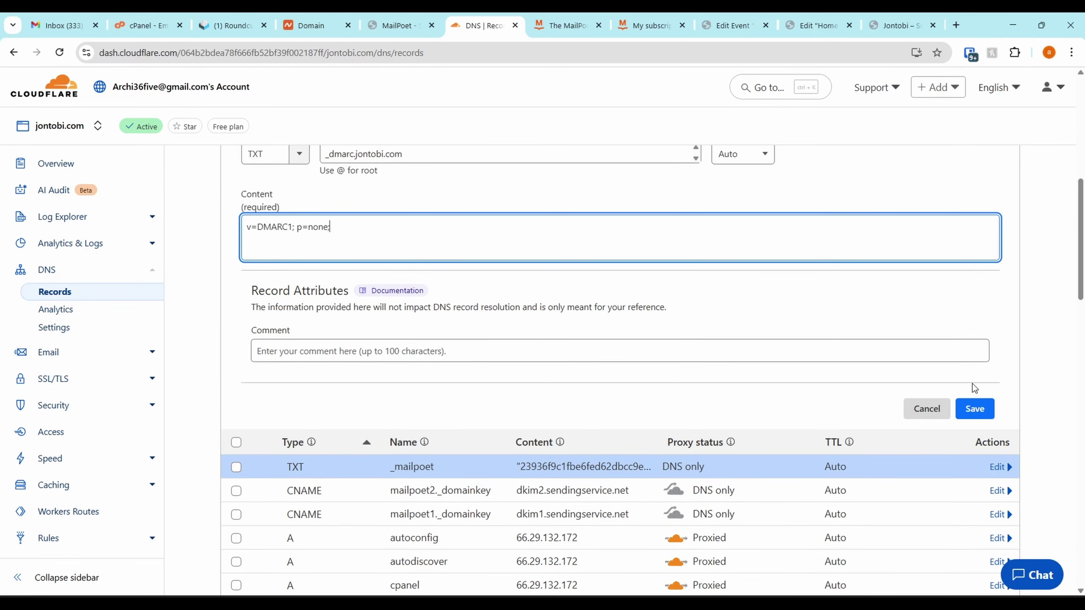
left_click(975, 408)
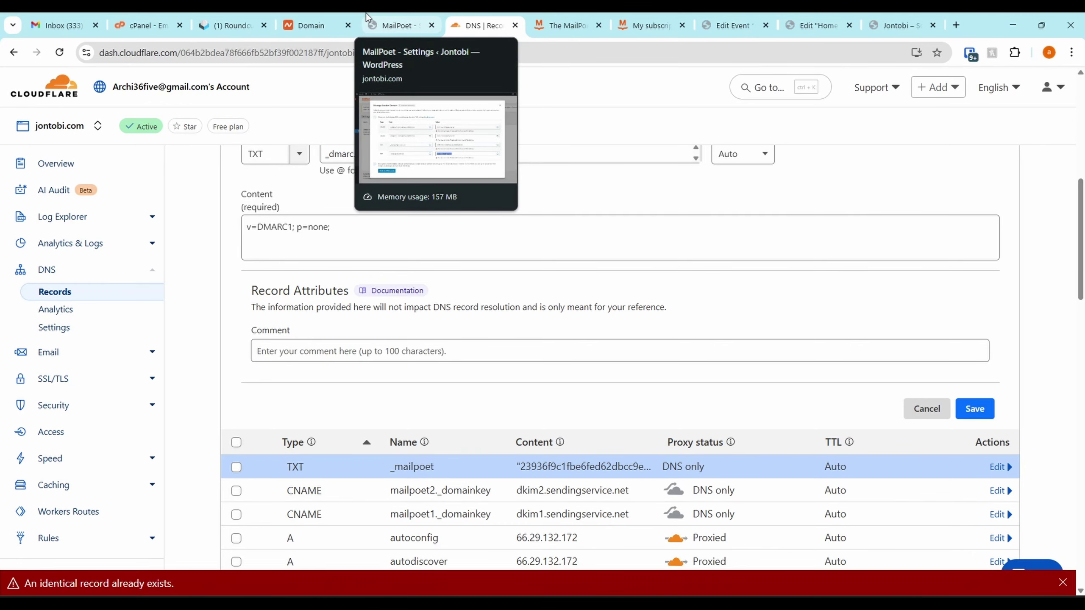
Check the duplicate-record error, drop the record, and have MailPoet verify the DNS records
scroll(825, 411, "up", 1)
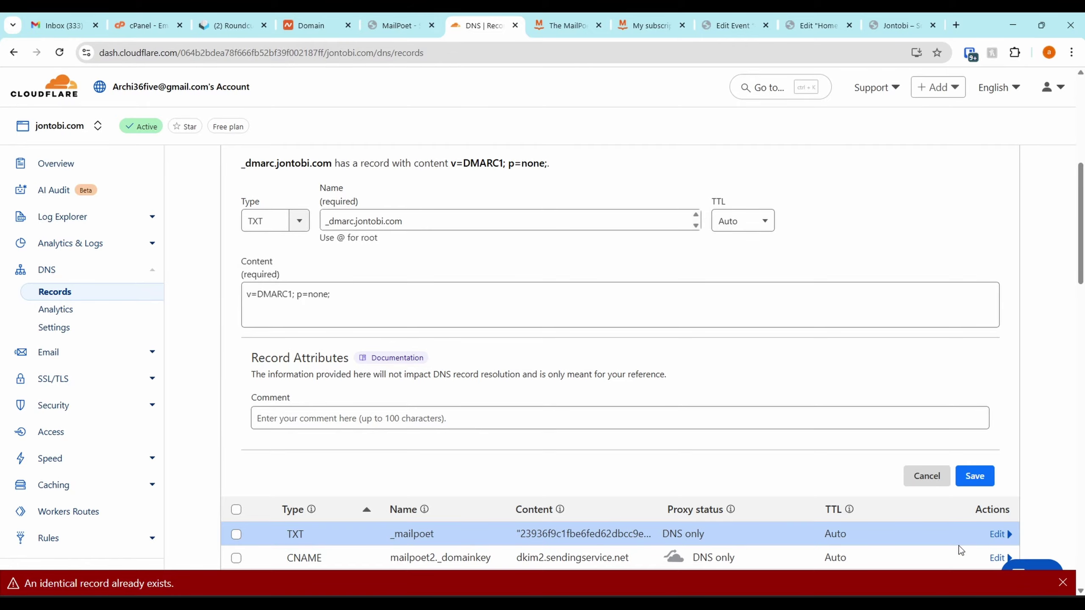
scroll(861, 498, "down", 4)
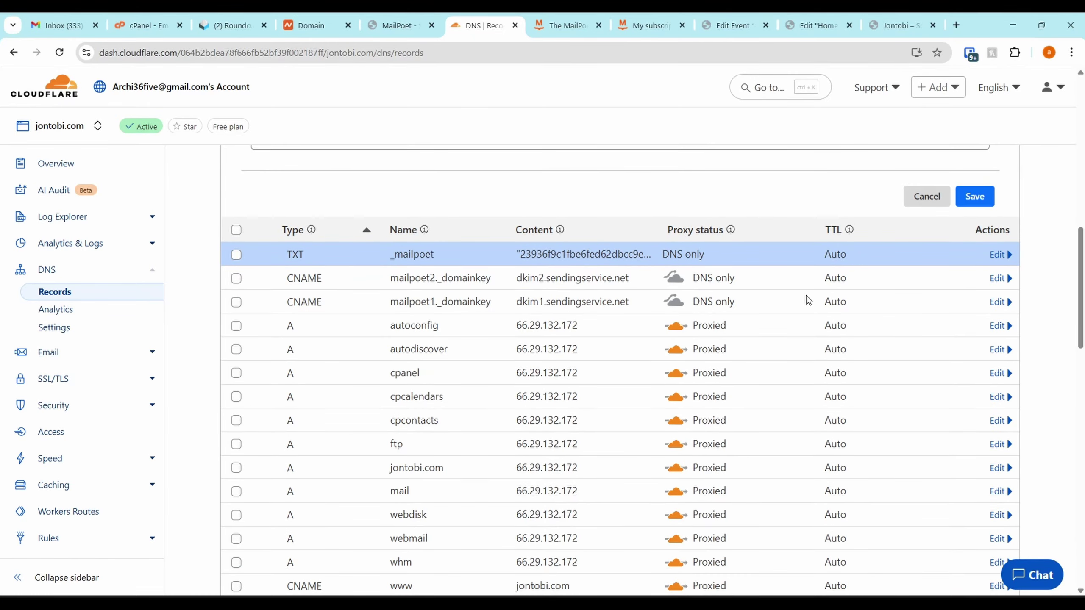
scroll(806, 295, "down", 15)
scroll(477, 305, "up", 20)
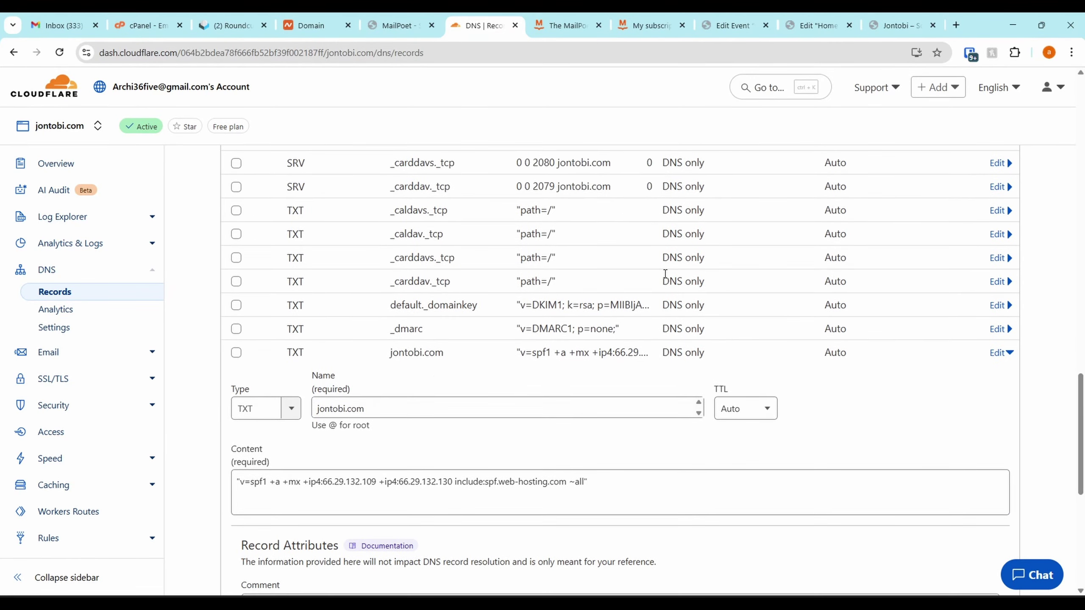
scroll(957, 292, "down", 12)
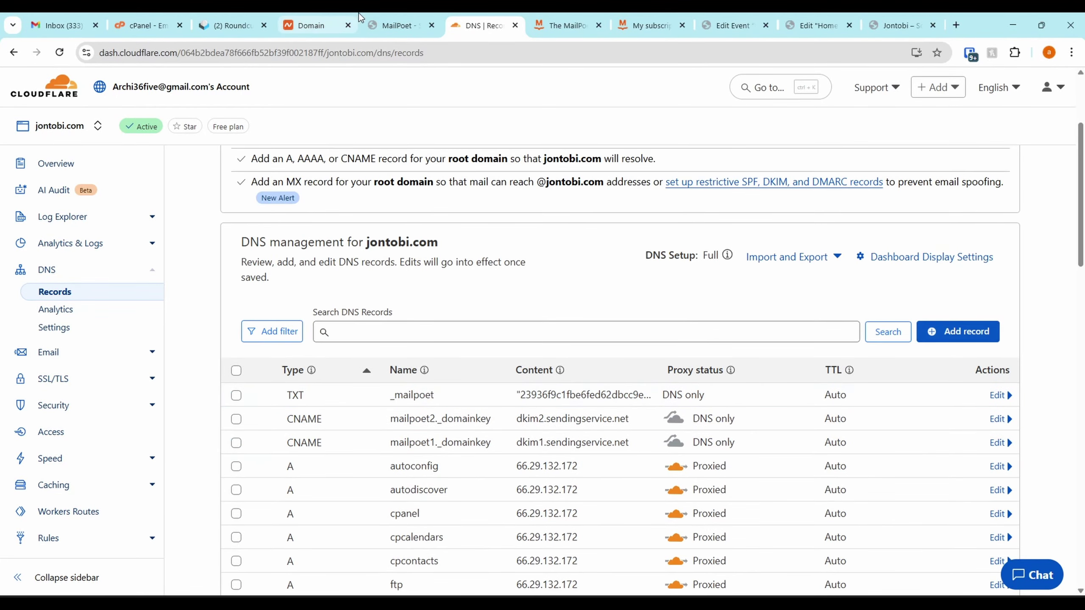
left_click(399, 25)
left_click(288, 508)
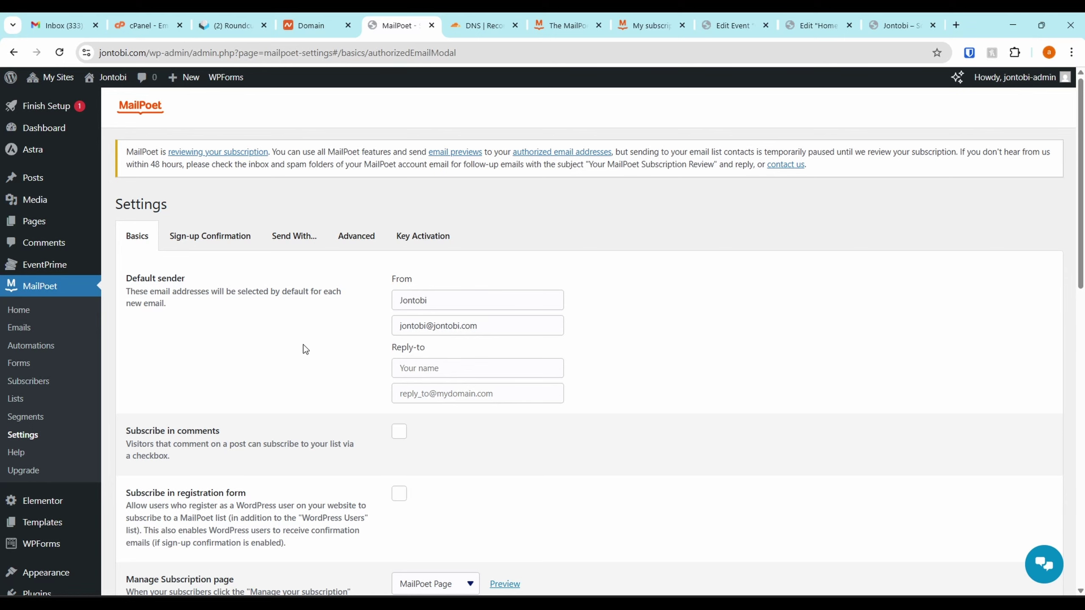
Go from MailPoet's saved Settings page to the empty Forms list
scroll(306, 349, "down", 1)
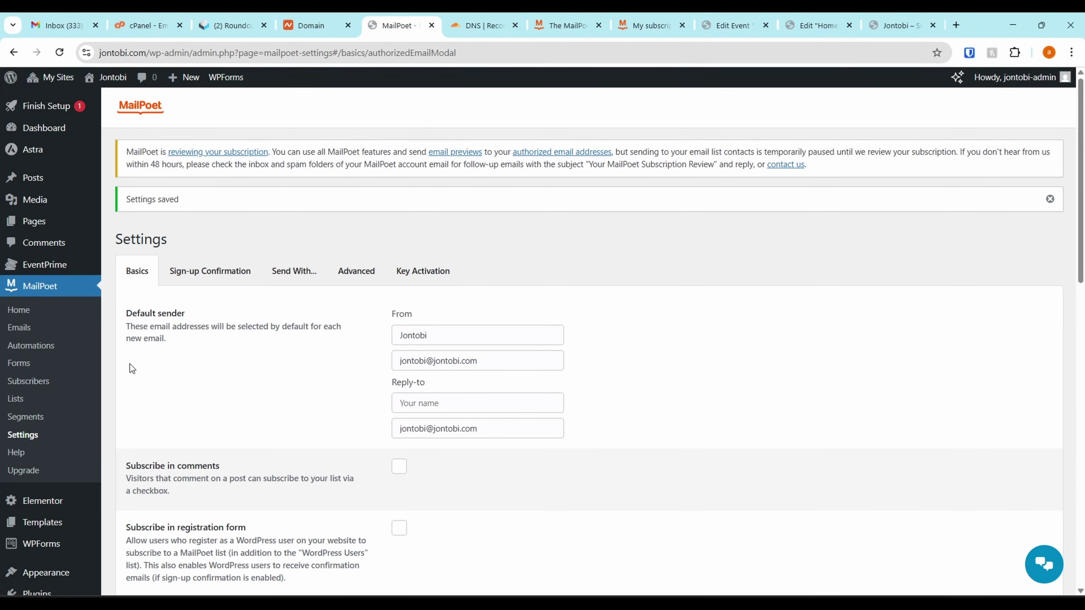
left_click(34, 364)
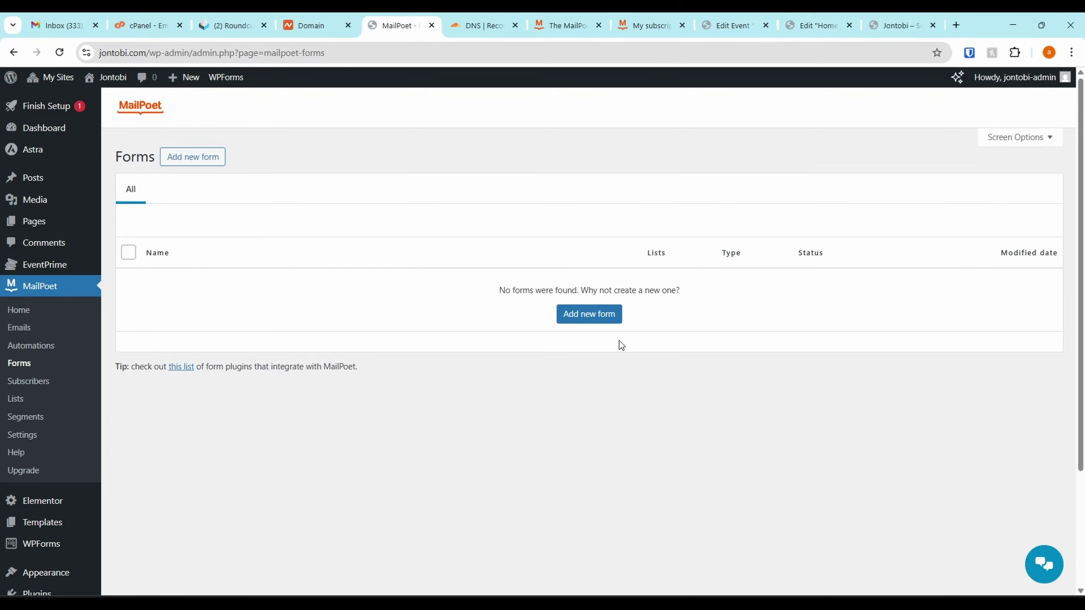
Add a new form, browse the Pop-up templates, and pick Priority List
left_click(612, 318)
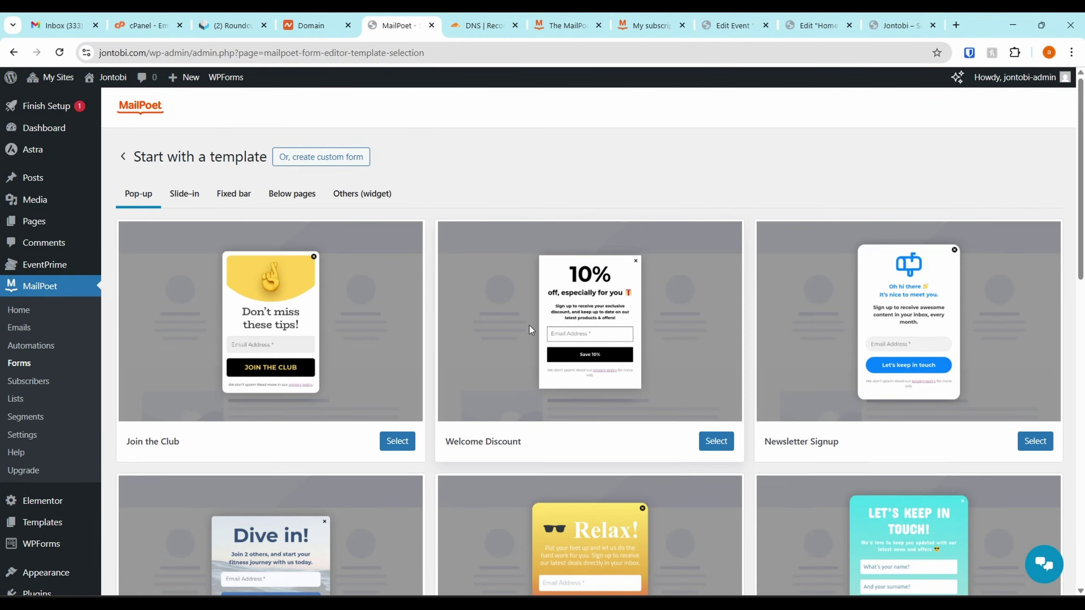
scroll(532, 321, "down", 2)
scroll(533, 320, "up", 2)
scroll(536, 314, "down", 4)
scroll(537, 315, "down", 6)
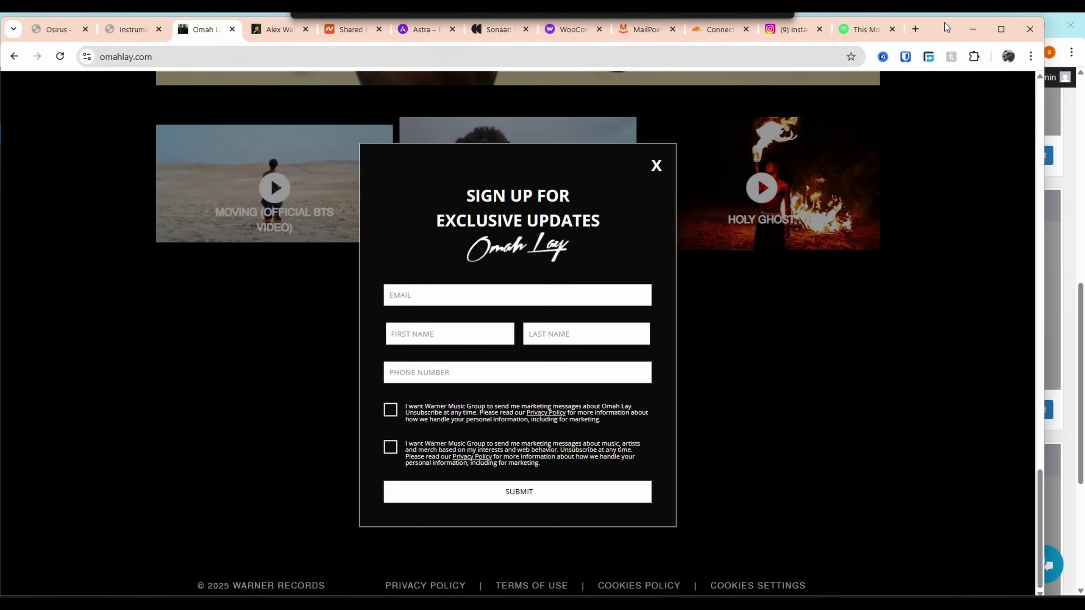
left_click_drag(944, 22, 956, 34)
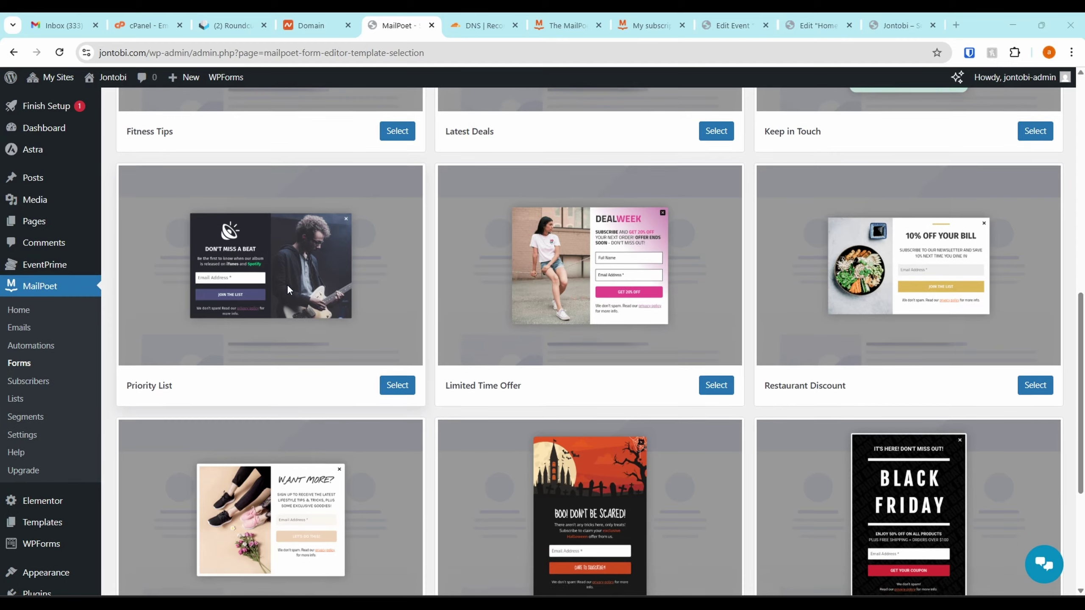
scroll(286, 284, "up", 1)
scroll(286, 357, "up", 3)
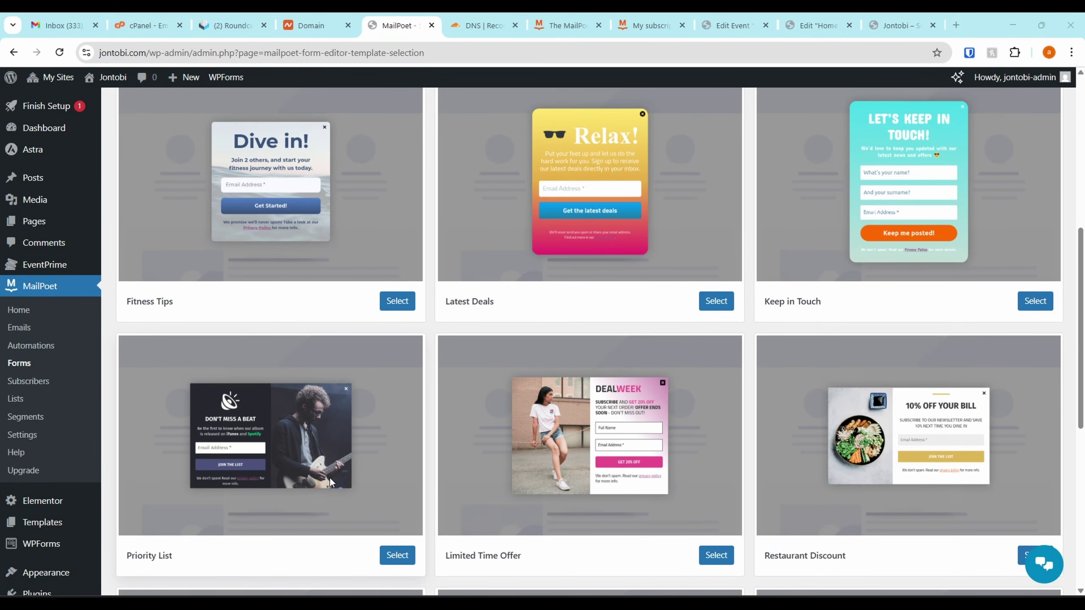
scroll(325, 474, "up", 2)
scroll(364, 475, "down", 4)
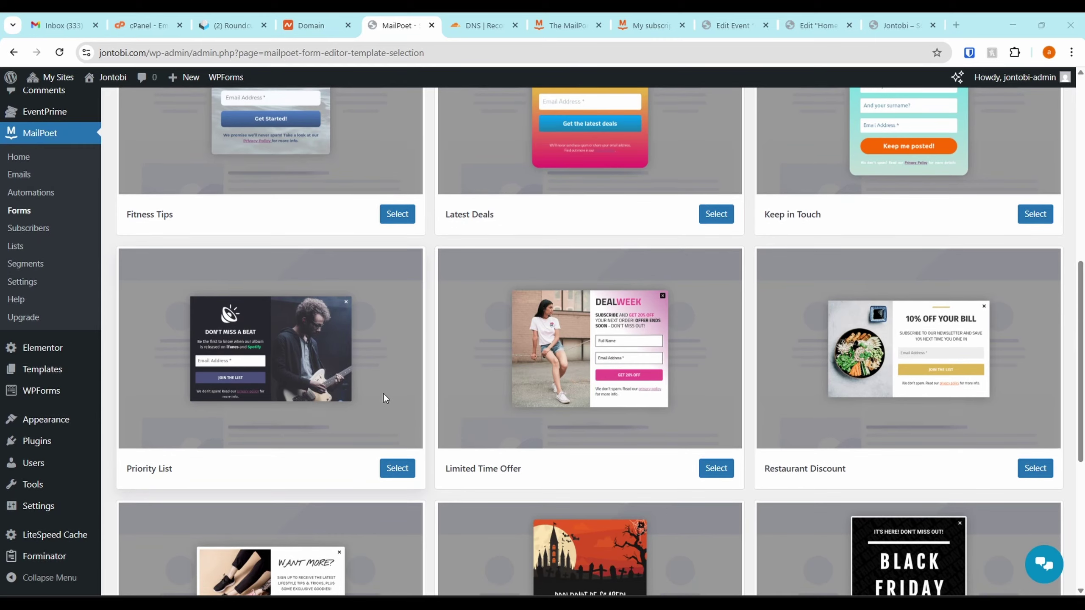
left_click(397, 467)
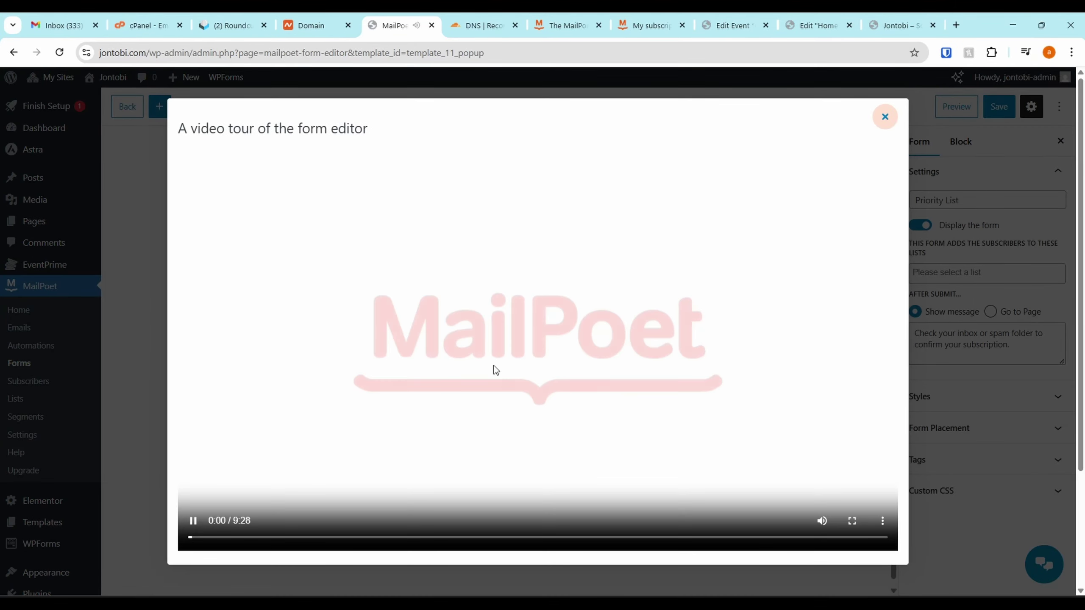
Dismiss the editor video tour and delete the guitarist photo
left_click(406, 398)
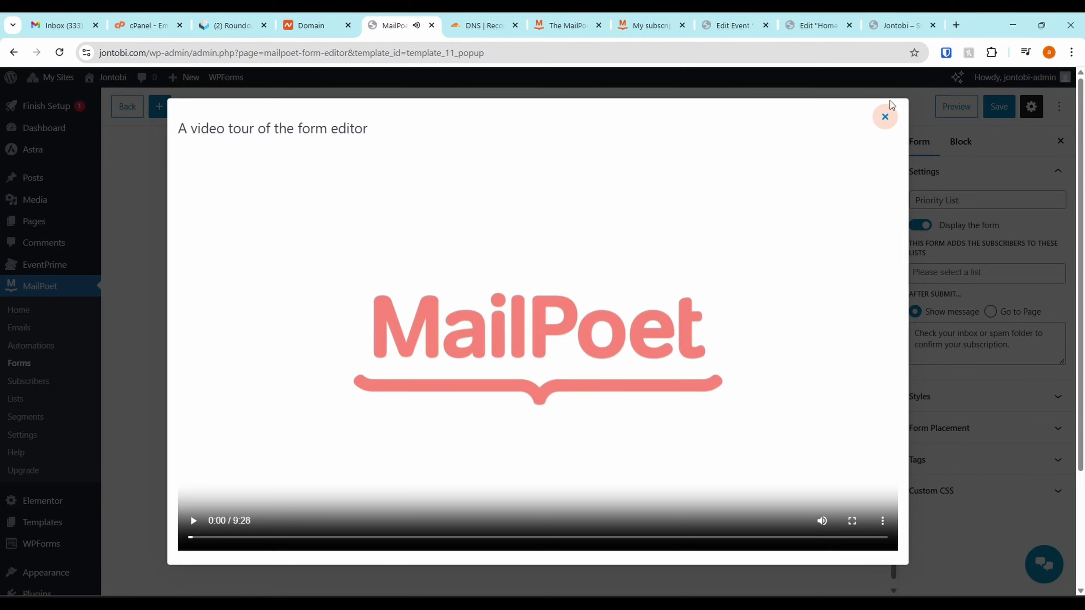
left_click(885, 123)
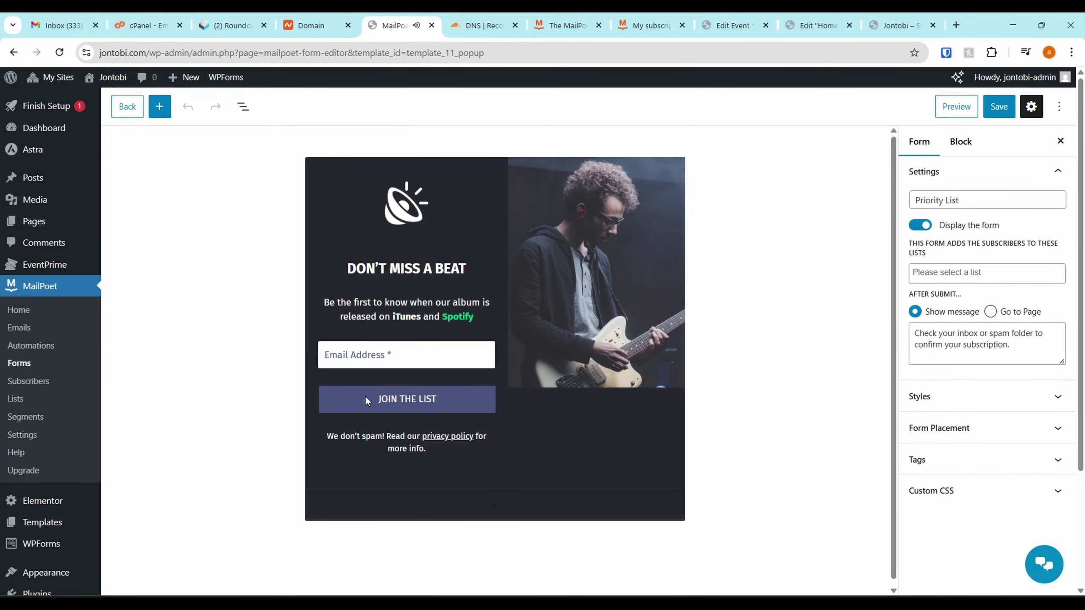
left_click(615, 243)
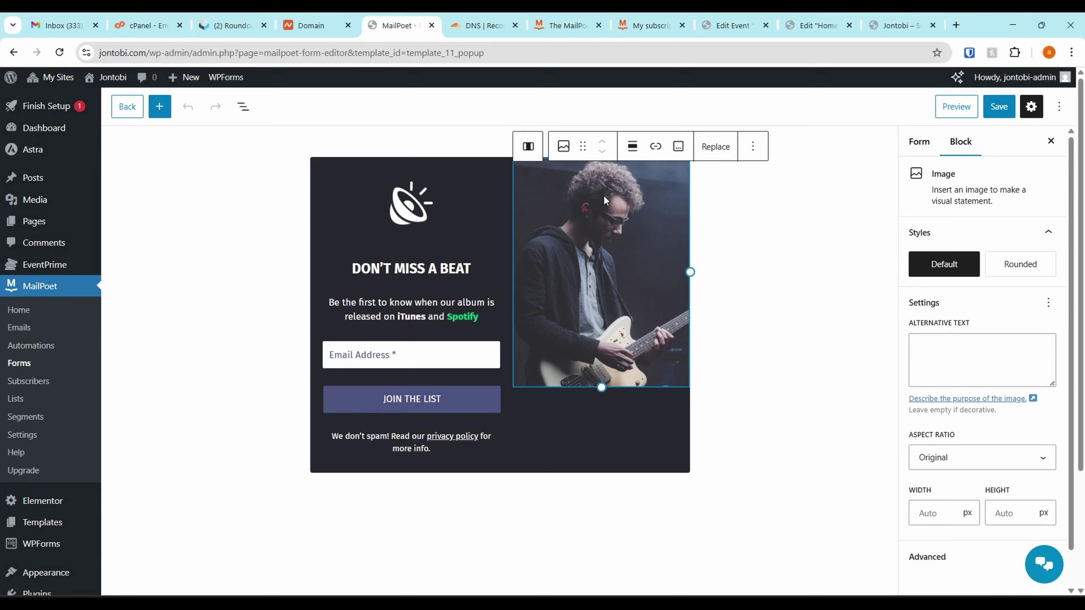
key("Delete")
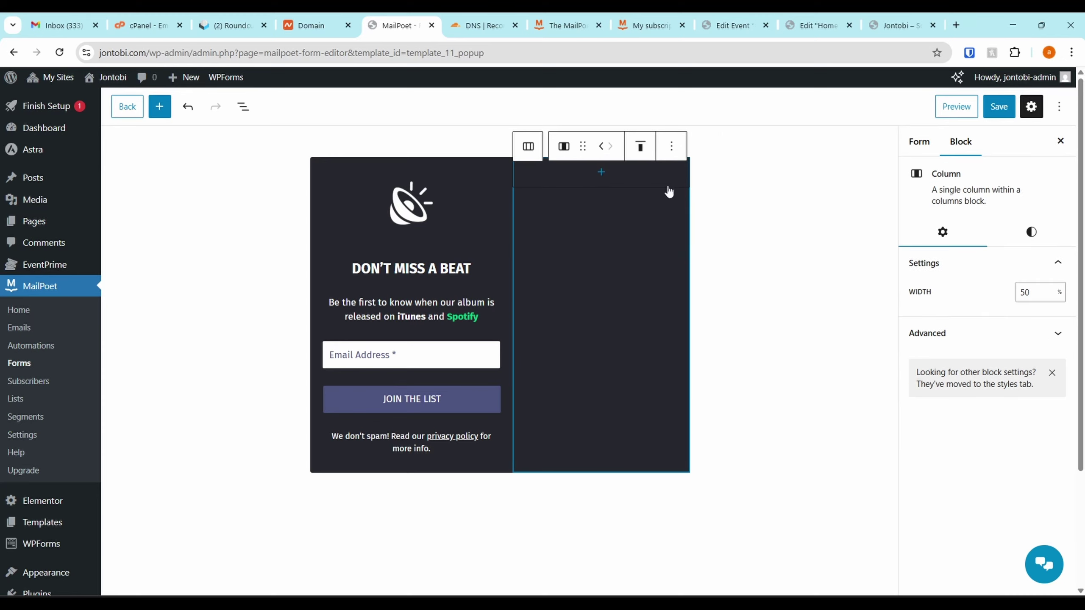
key("Delete")
key("Delete")
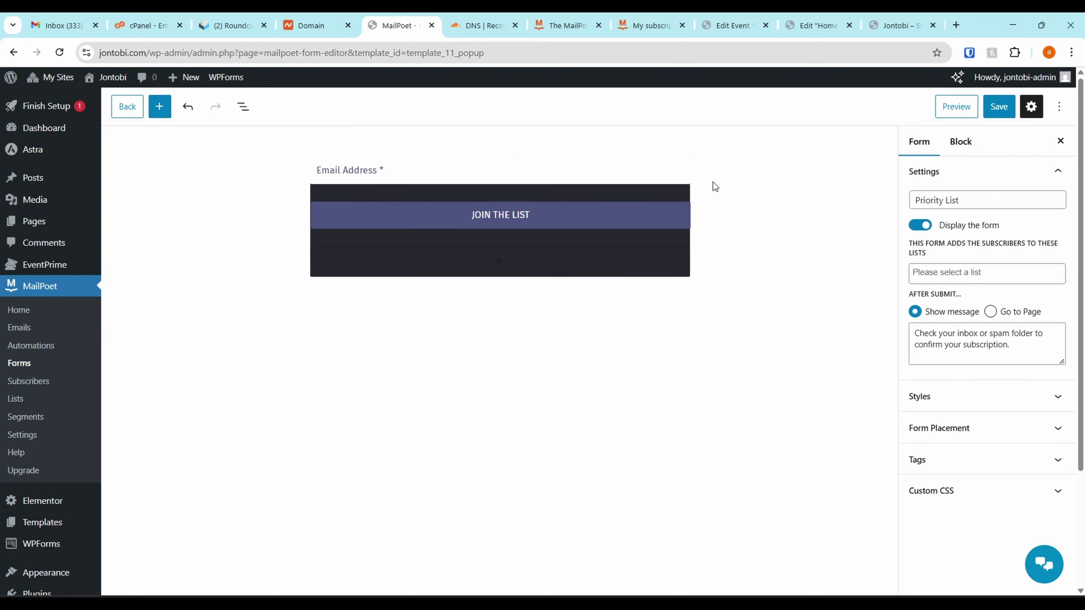
Restore the removed form content and reduce the Columns block to 1 column
left_click(188, 106)
left_click(596, 236)
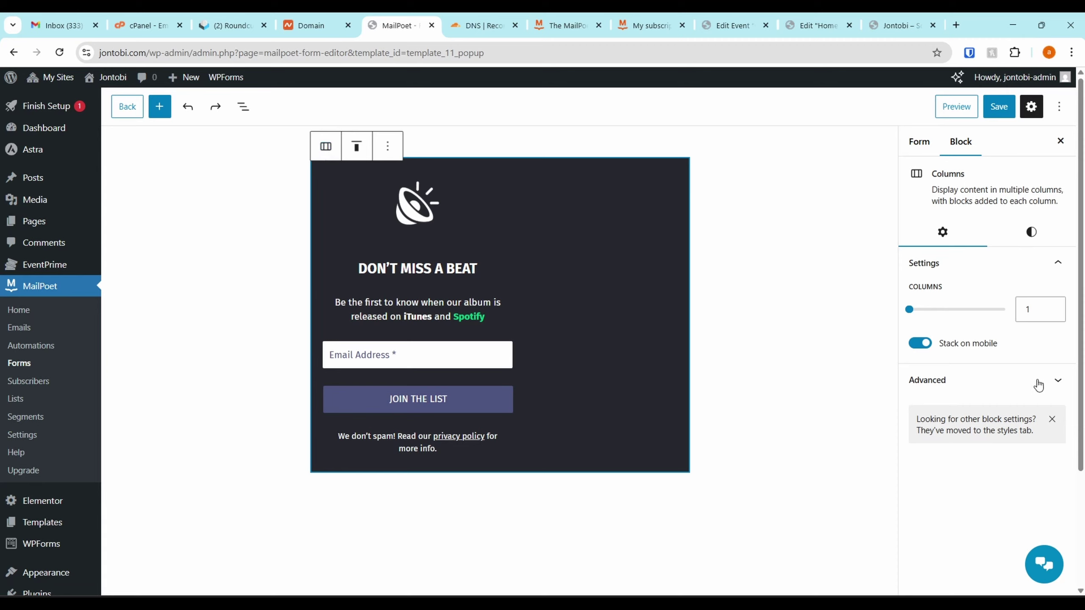
left_click(919, 315)
left_click_drag(918, 318, 876, 319)
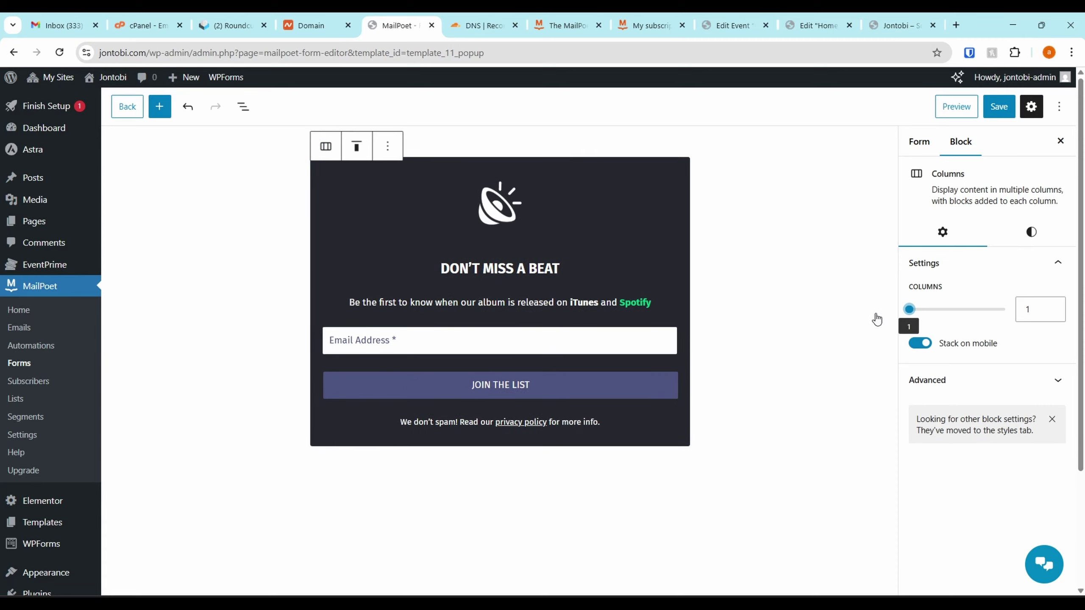
left_click(509, 217)
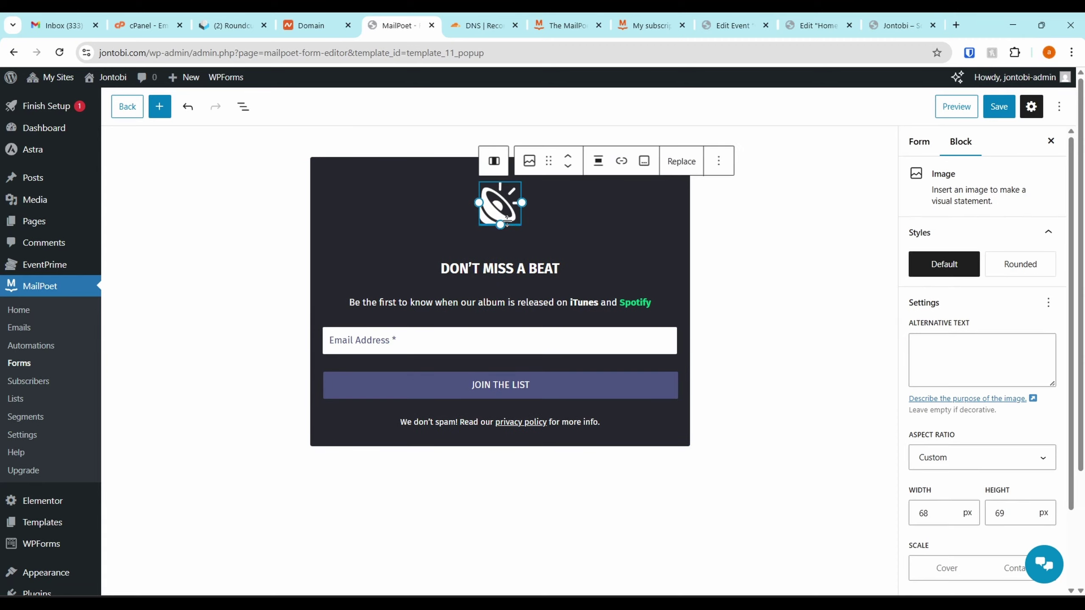
Replace the sound icon with cropped-JONTOBI.png from the Media Library
left_click(679, 163)
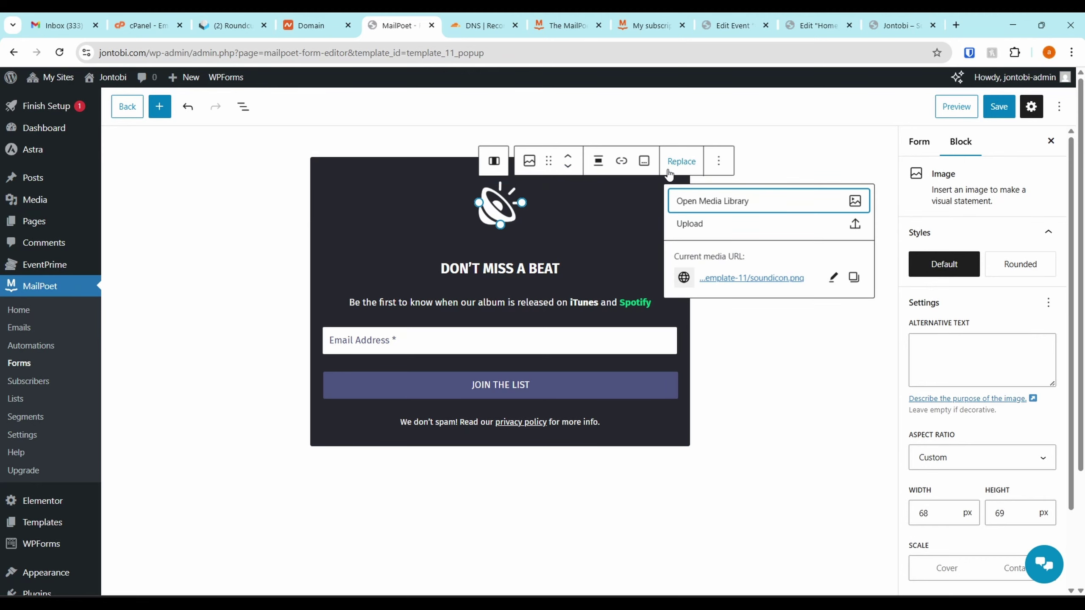
left_click(712, 201)
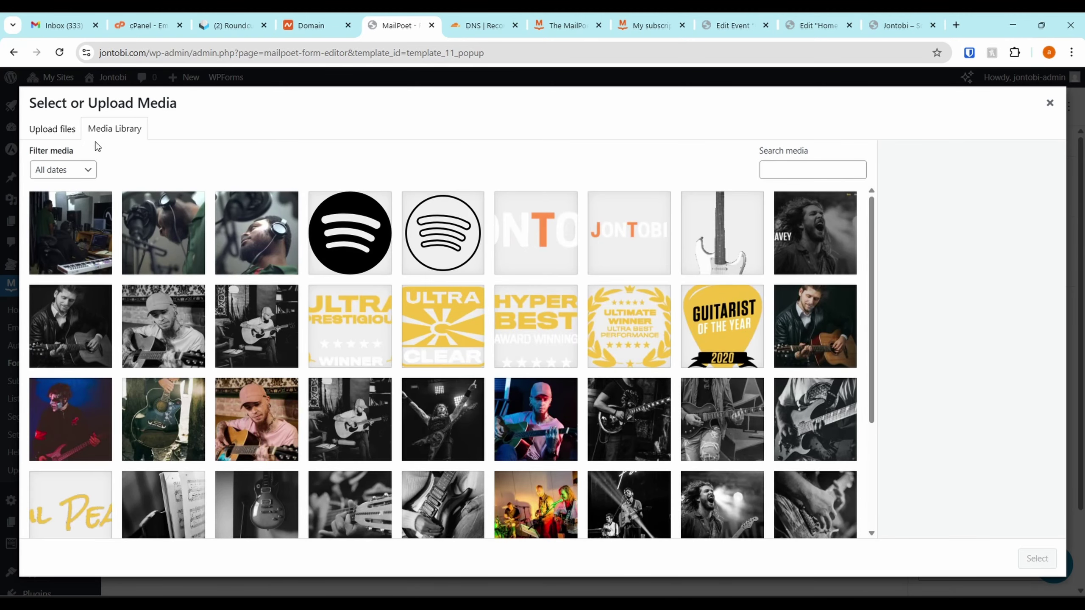
left_click(614, 239)
left_click(532, 246)
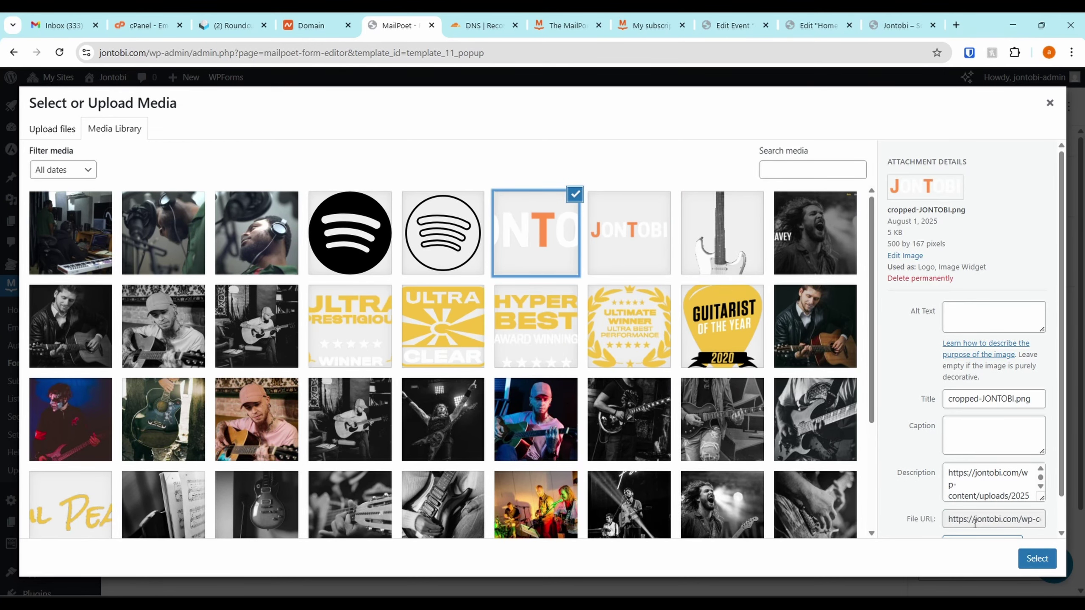
left_click(1037, 558)
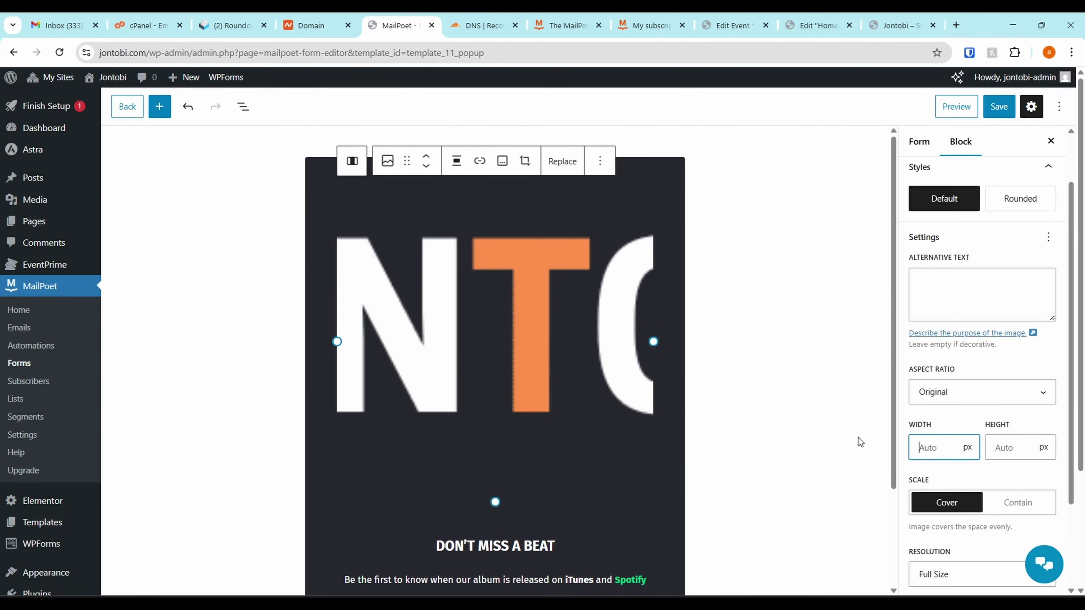
Set the logo to Contain scale, Medium resolution, and 126 px wide
left_click(1015, 501)
scroll(982, 491, "down", 3)
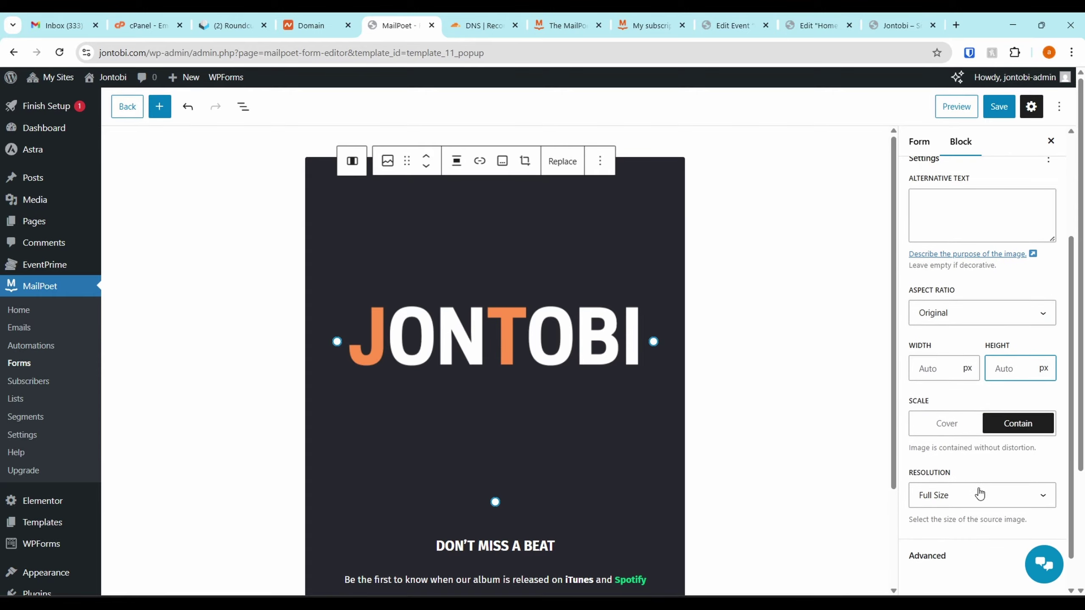
left_click(974, 458)
left_click(964, 481)
left_click(932, 454)
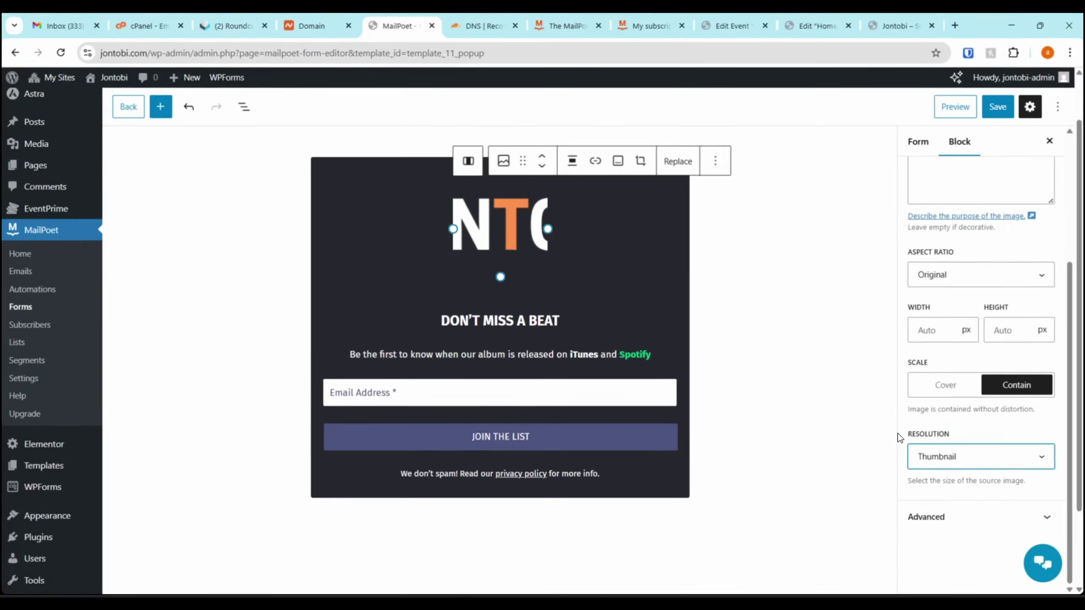
left_click(981, 517)
left_click(946, 386)
left_click(1024, 391)
left_click(983, 457)
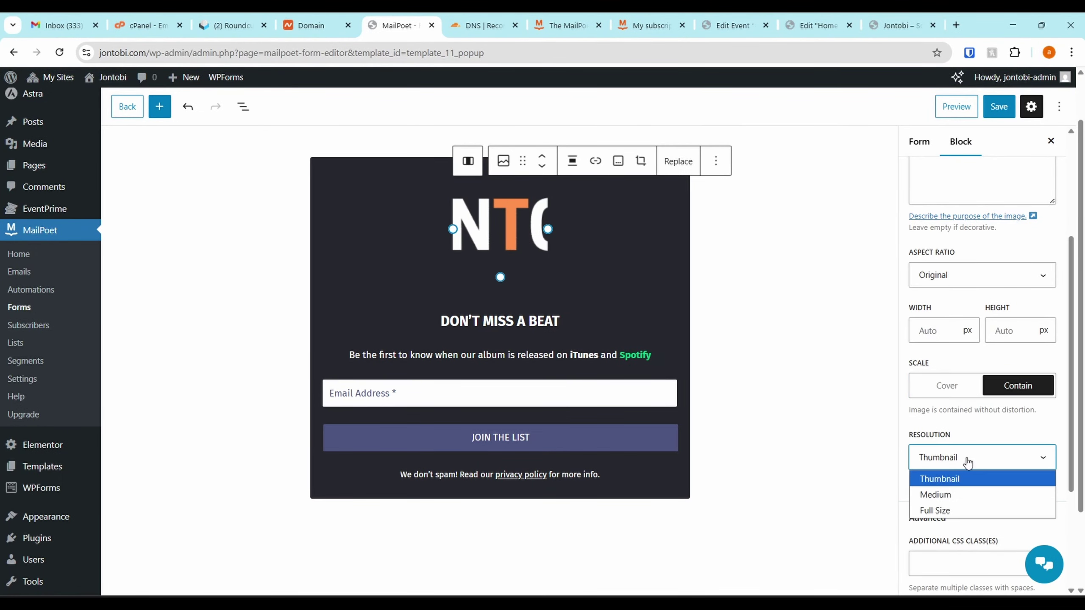
left_click(946, 497)
left_click_drag(495, 347, 500, 262)
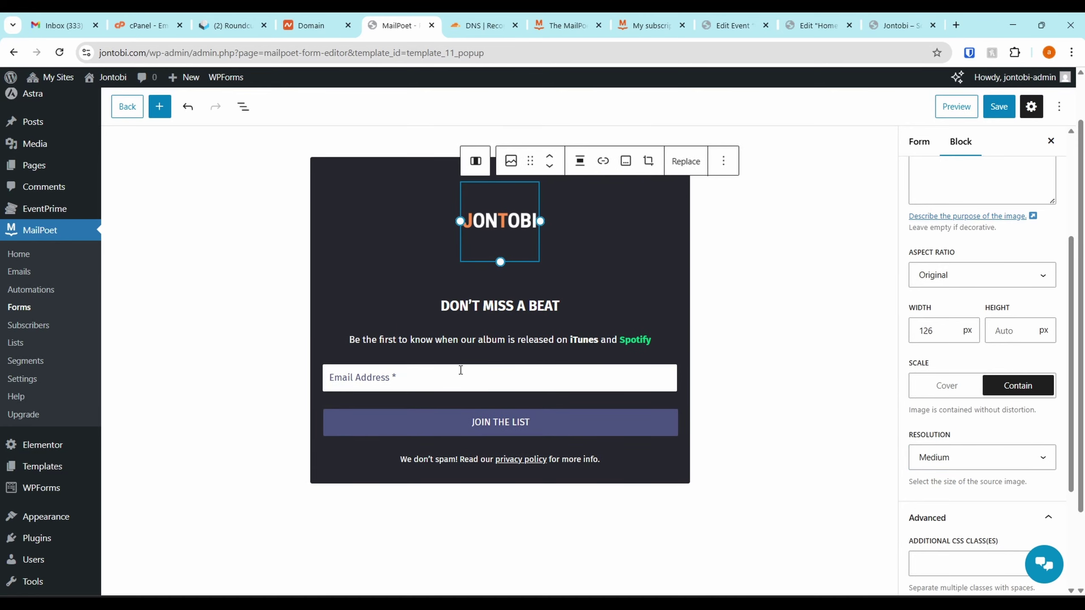
Replace the tagline paragraph with the pasted exclusive music drops description
left_click(478, 480)
left_click(389, 336)
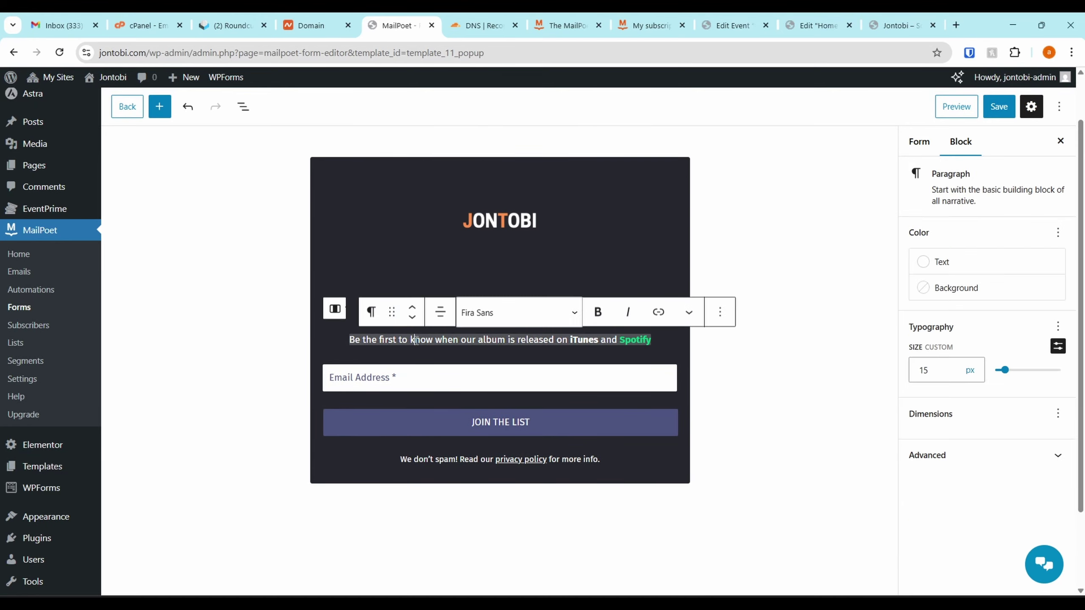
triple_click(350, 340)
type("Get exclusive music drops, unreleased demos, early bird tickets, behind-the-scenes updates, and journal-style notes from Jontobi.")
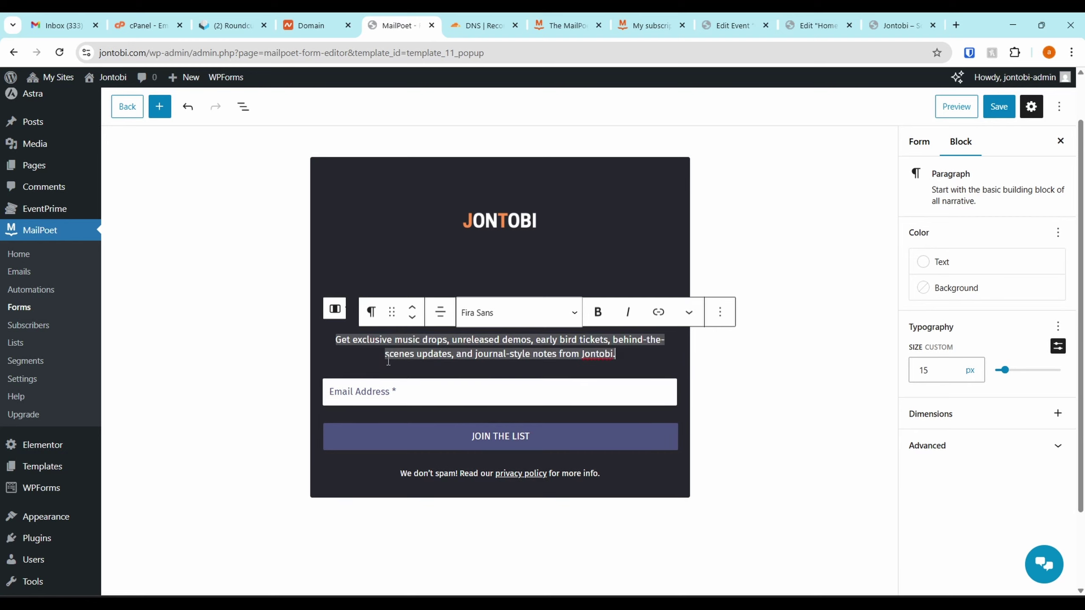
Insert a First name field into the form above the JOIN THE LIST button
left_click(421, 394)
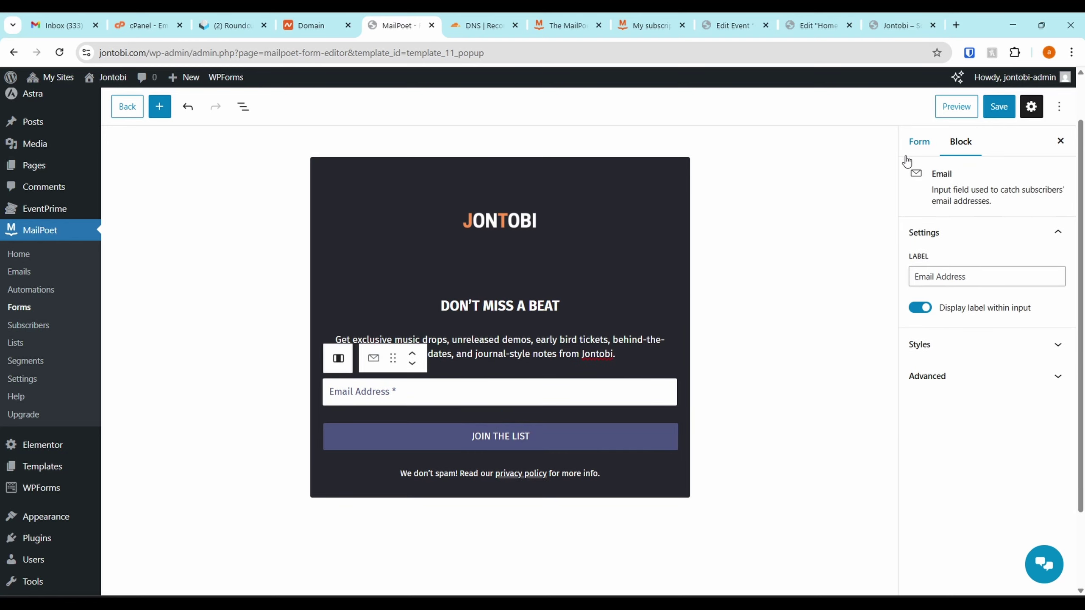
left_click(918, 142)
left_click(417, 430)
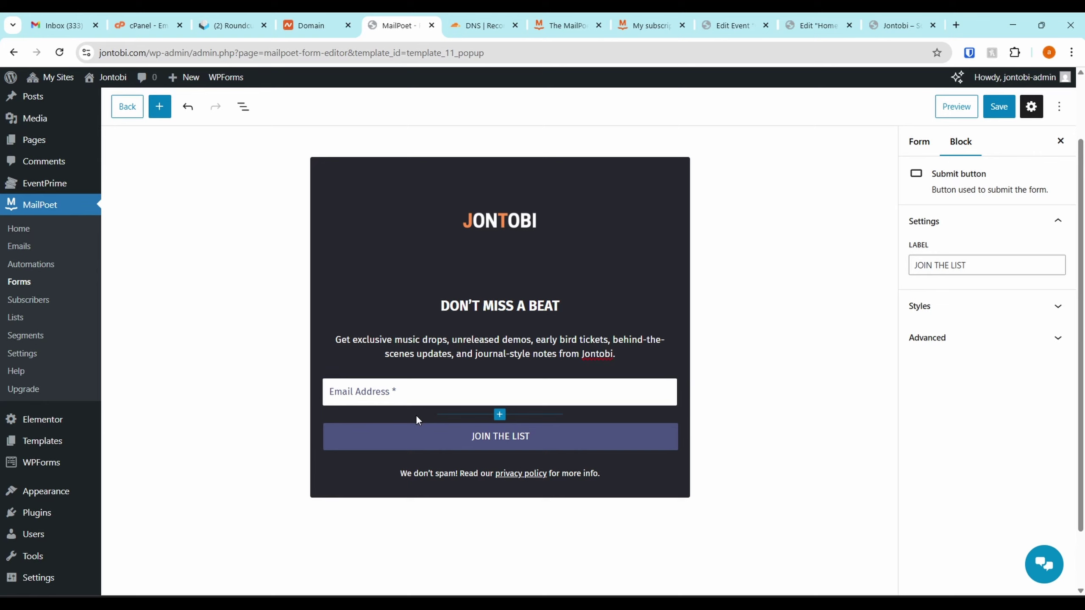
left_click(500, 416)
left_click(503, 415)
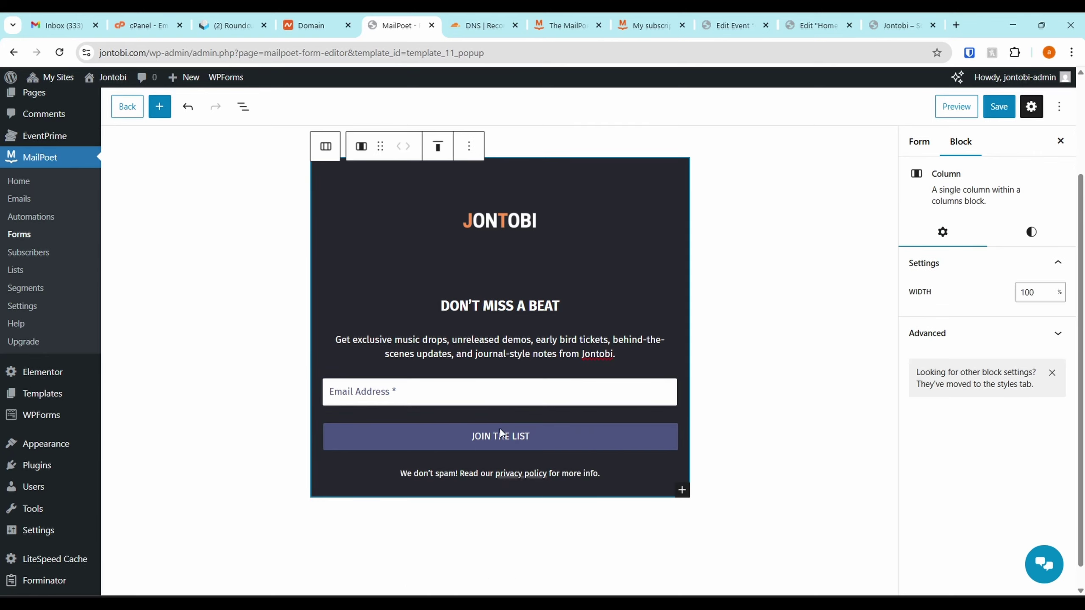
left_click(501, 432)
left_click(496, 370)
left_click(564, 512)
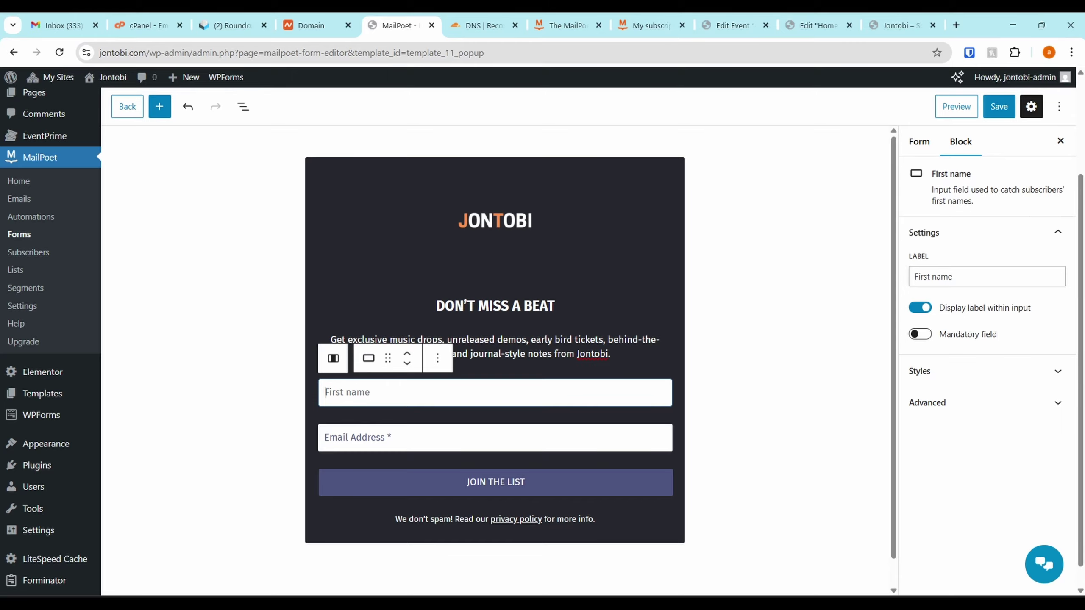
left_click_drag(1021, 316, 1084, 137)
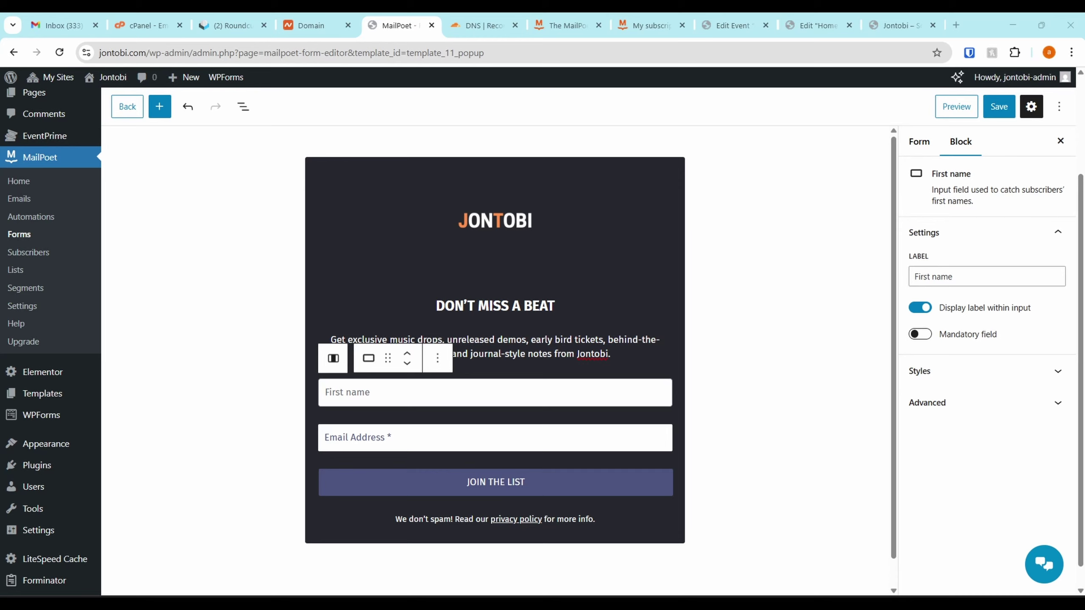
Browse the full list of available blocks from the inserter above the submit button
left_click(476, 450)
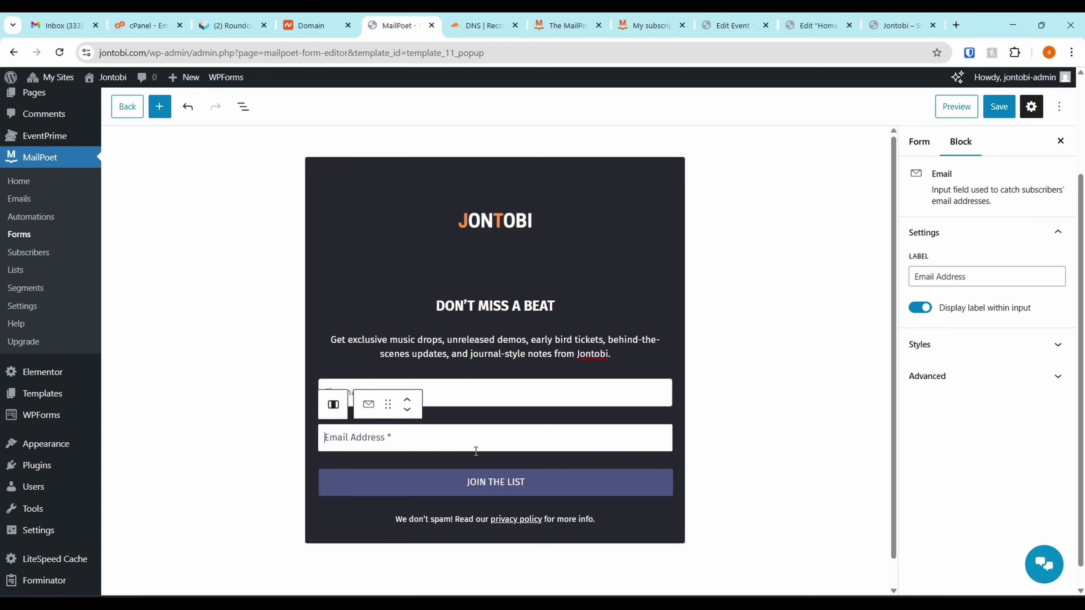
left_click(491, 377)
left_click(505, 455)
left_click(494, 460)
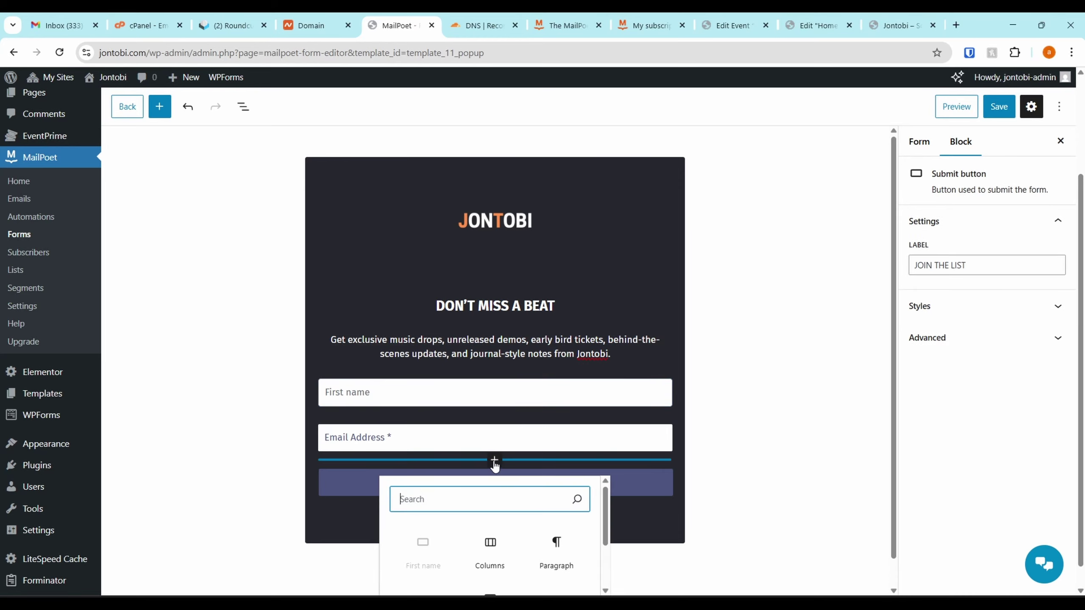
scroll(506, 450, "down", 1)
scroll(534, 542, "down", 2)
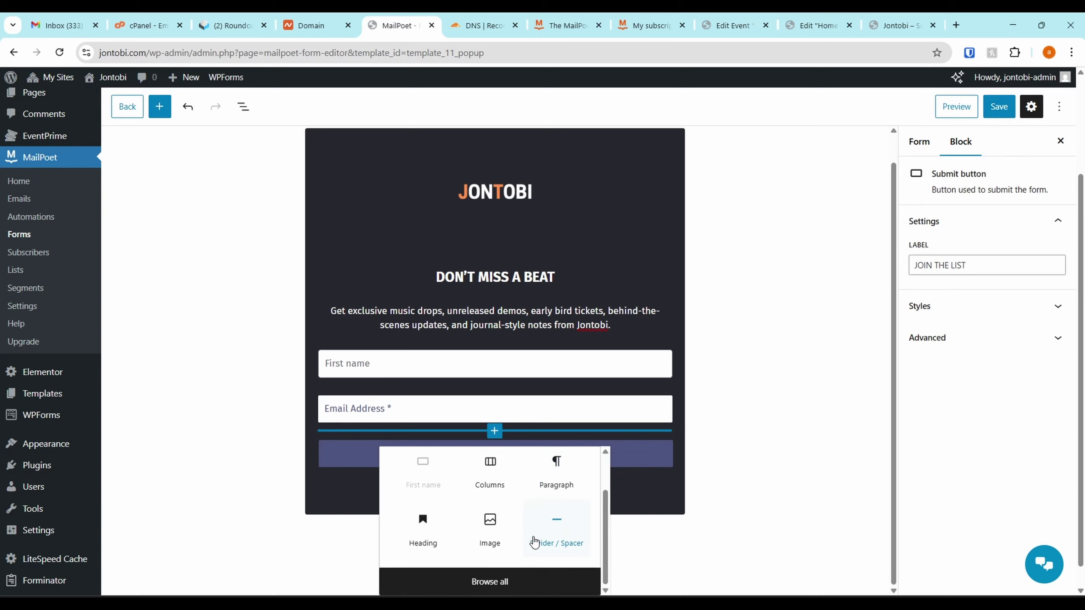
left_click(487, 581)
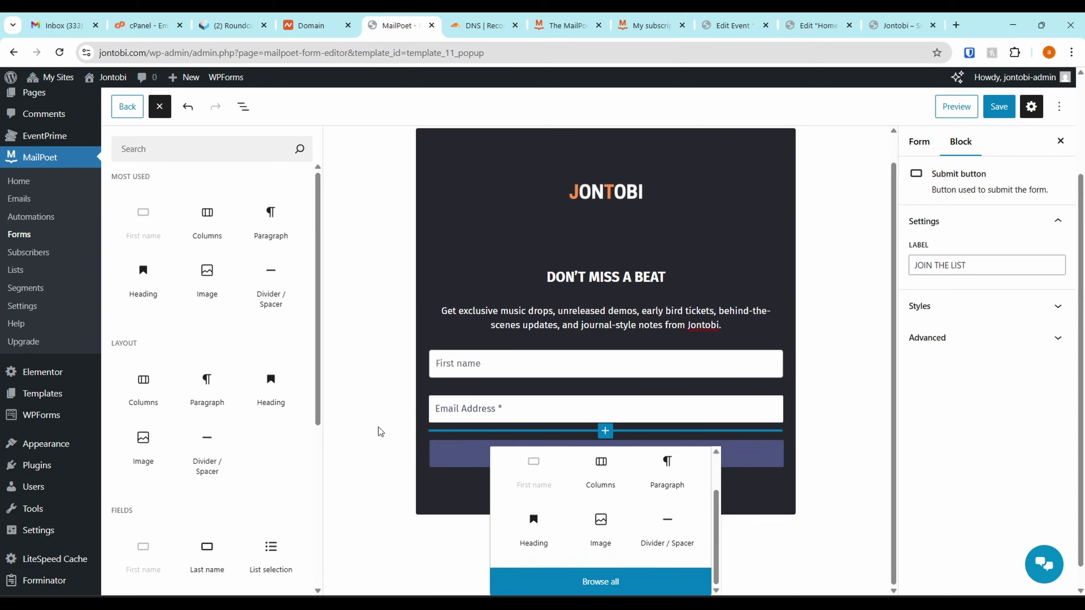
scroll(242, 333, "down", 5)
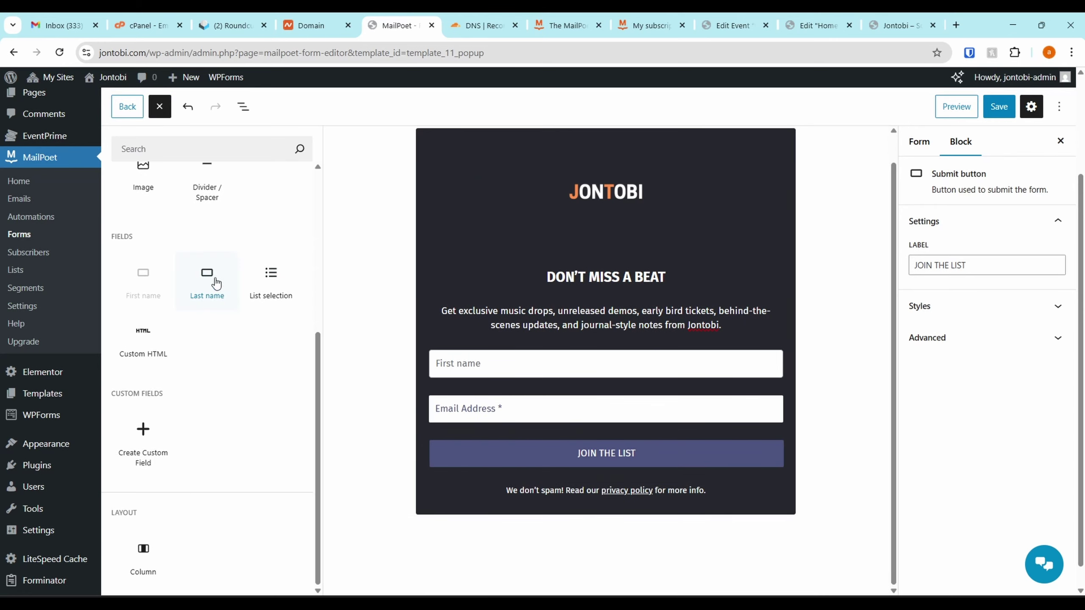
scroll(138, 327, "down", 1)
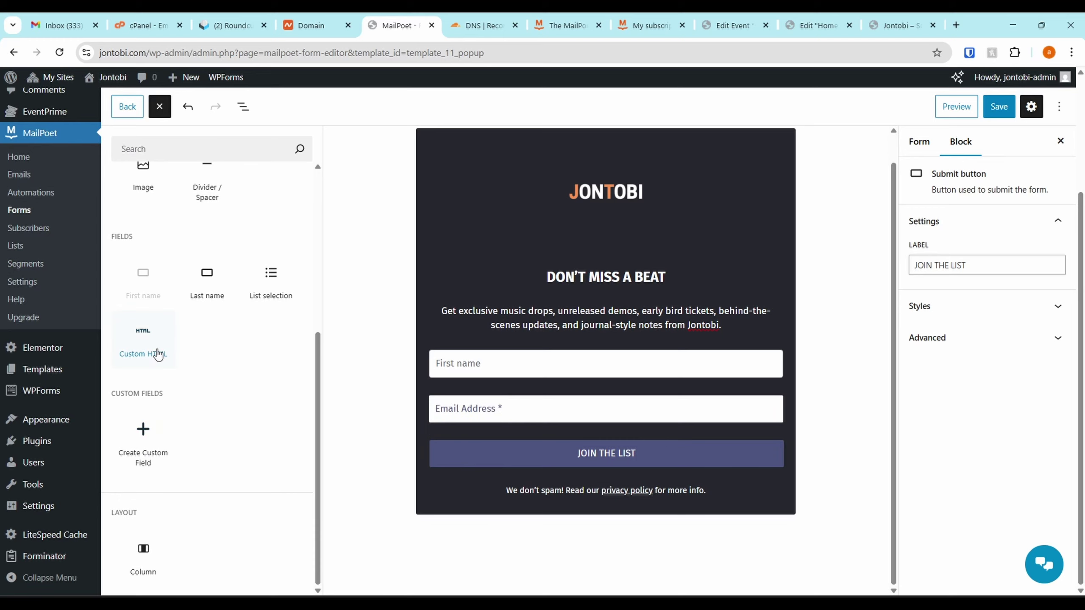
scroll(159, 342, "up", 6)
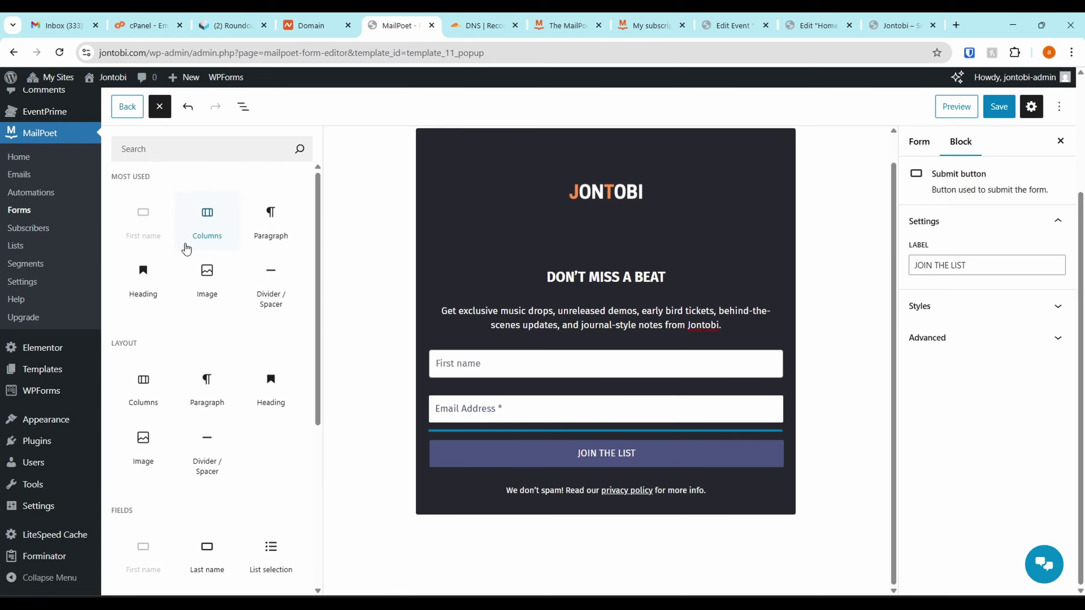
Assign the Newsletter mailing list in Form settings, saving the form before and after
scroll(186, 249, "up", 1)
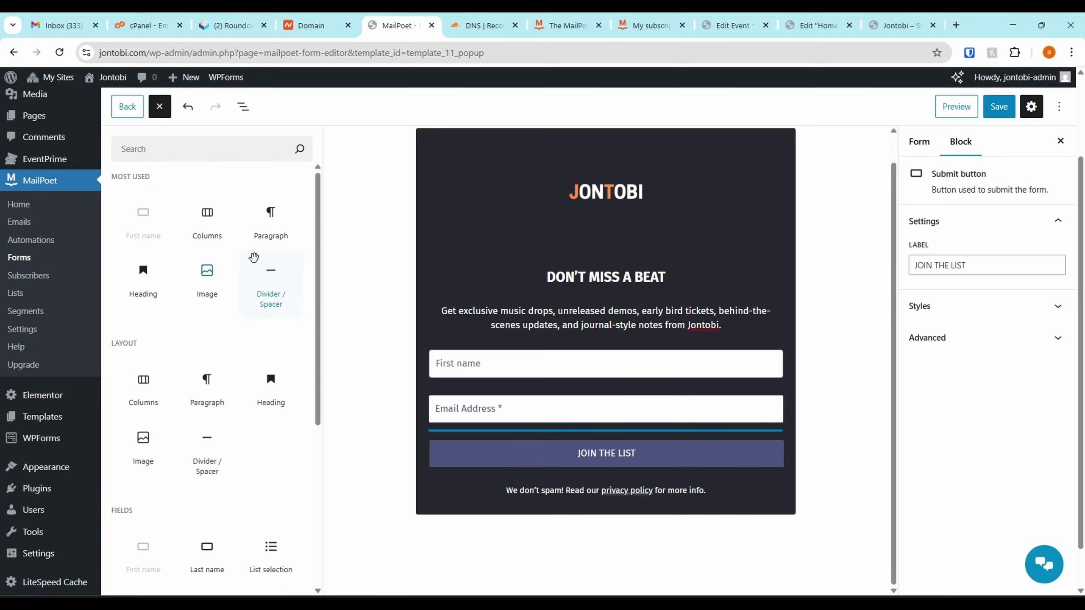
left_click(663, 212)
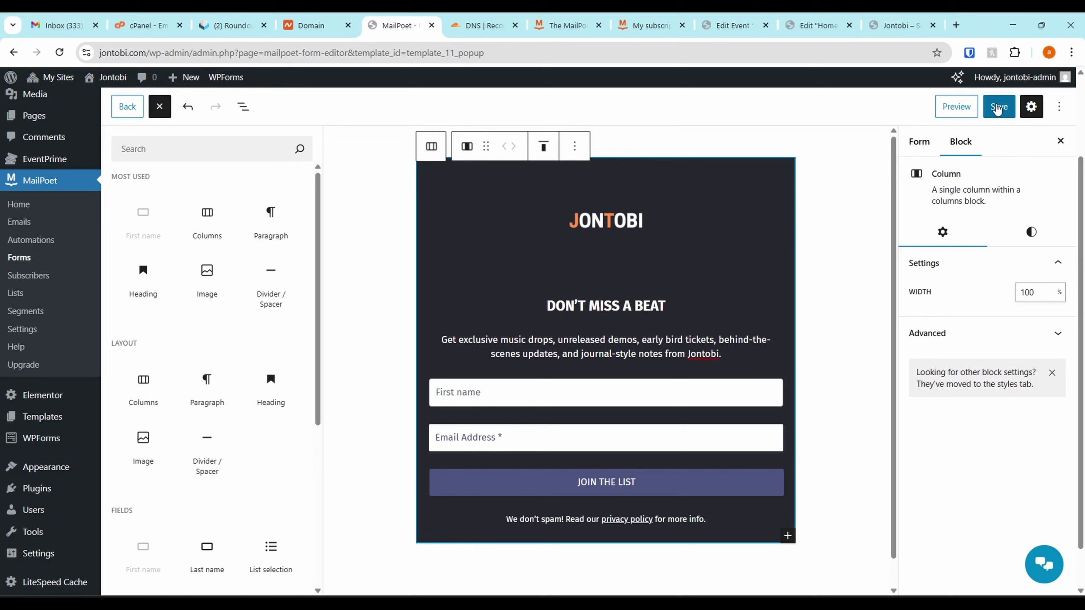
left_click(996, 108)
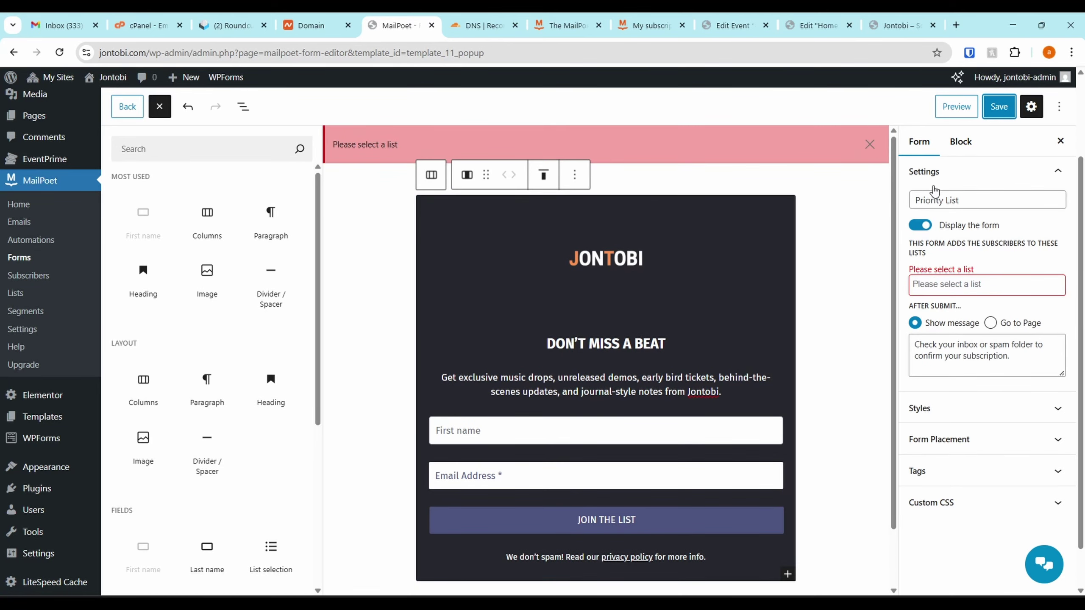
left_click(942, 197)
left_click(966, 286)
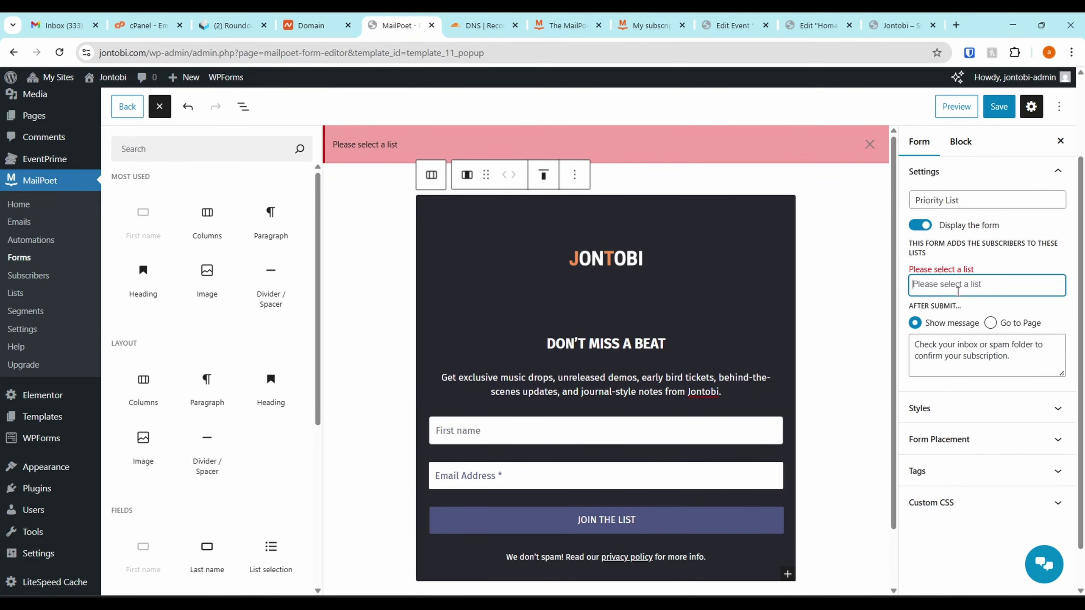
left_click(966, 306)
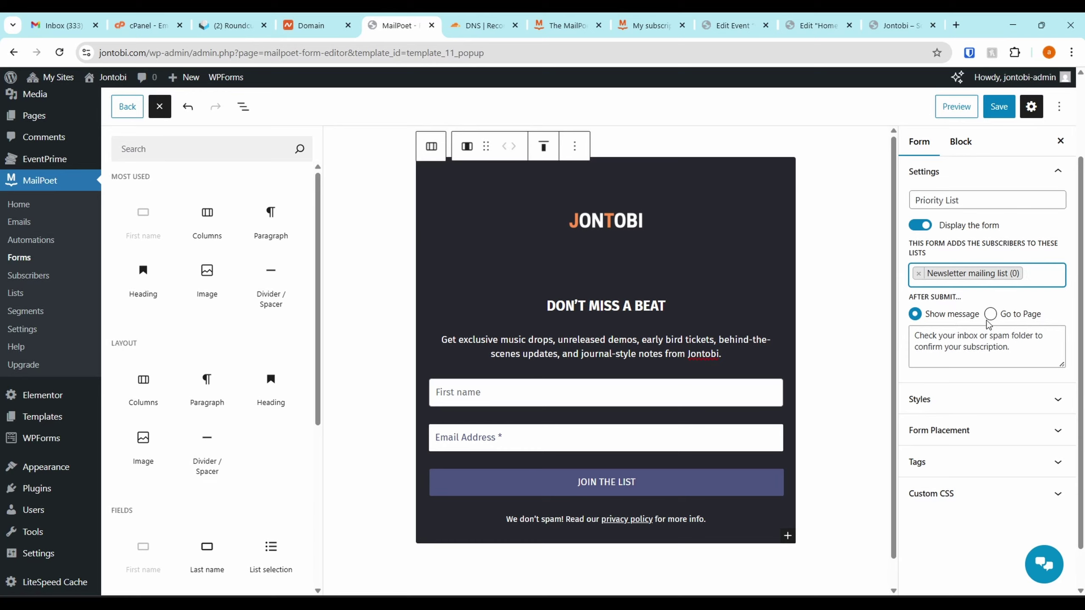
left_click(987, 359)
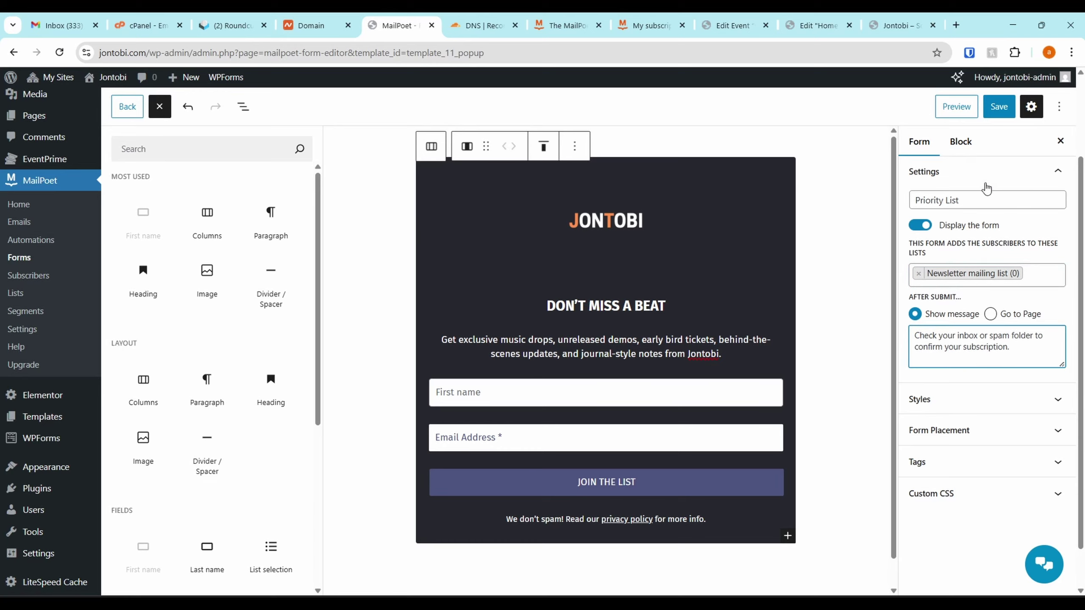
left_click(999, 106)
left_click(1031, 106)
left_click(1057, 106)
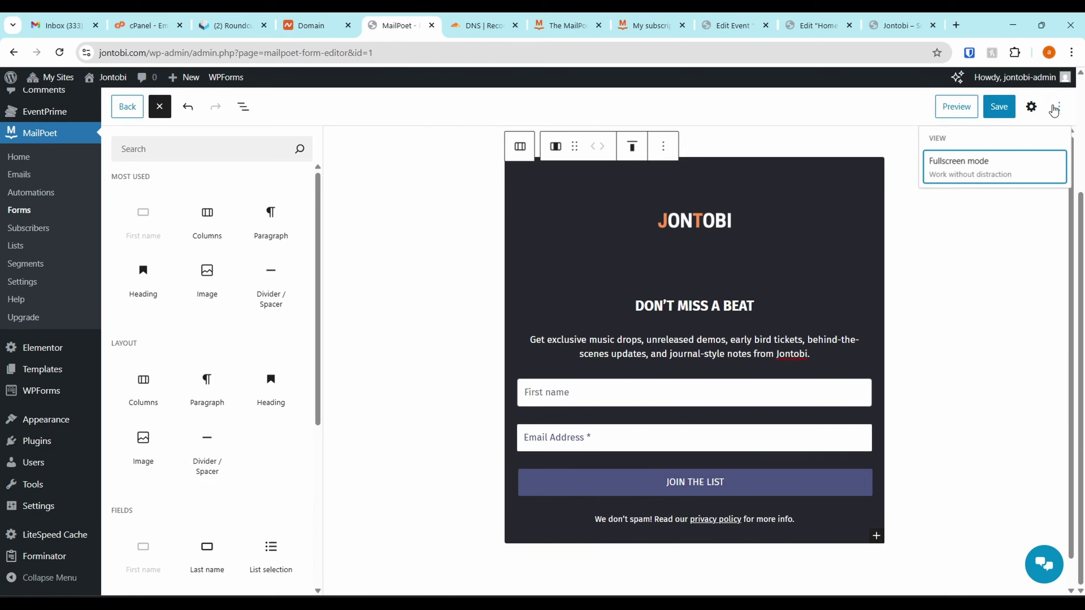
left_click(1055, 110)
Keep Pop-up placement and display the form on the homepage and all pages
left_click(942, 106)
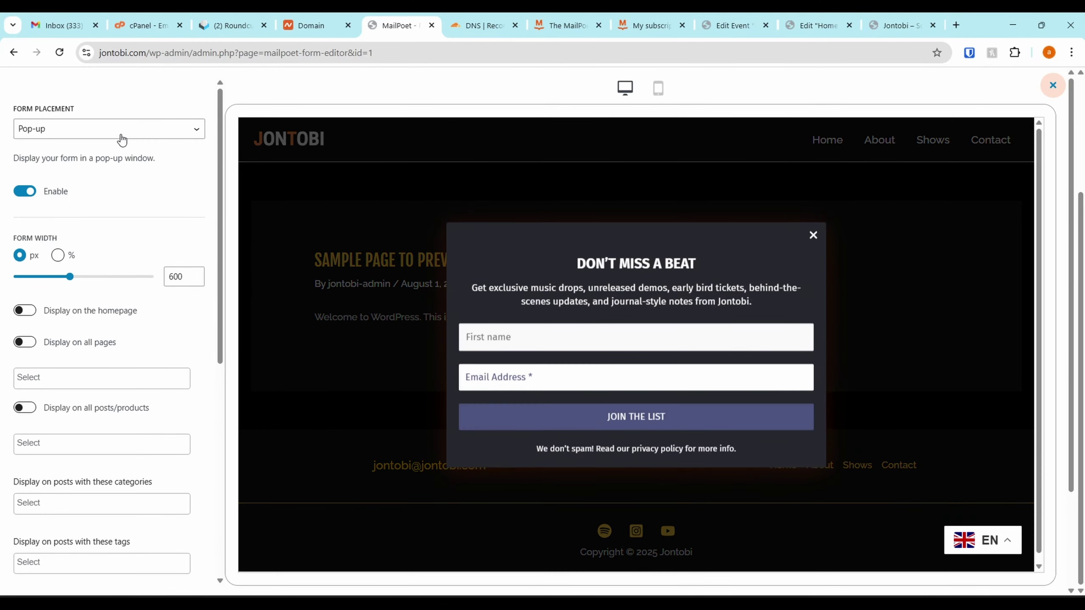
left_click(127, 140)
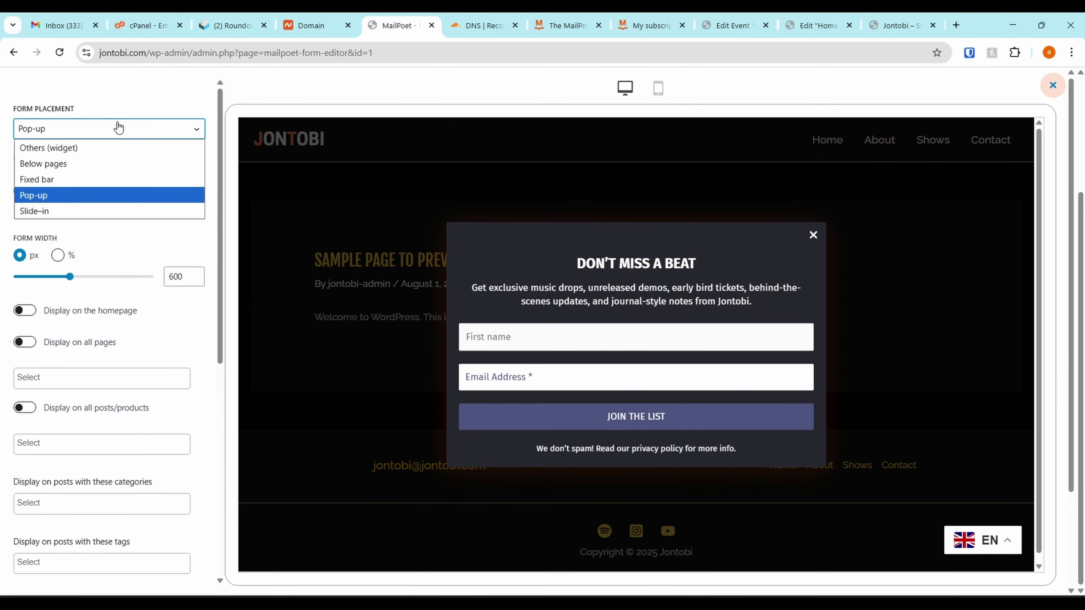
left_click(106, 137)
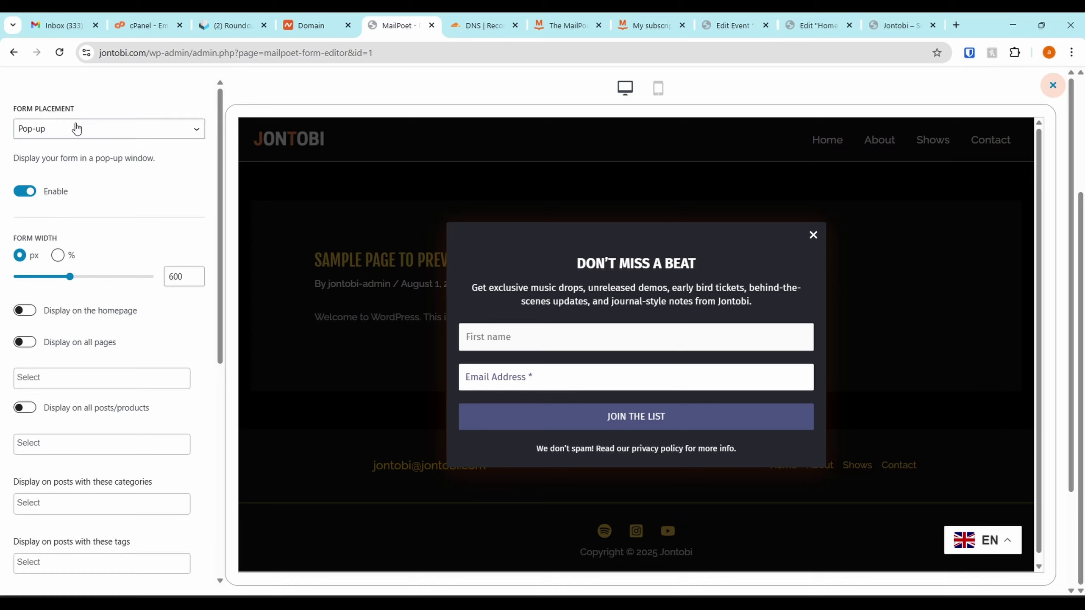
left_click(60, 136)
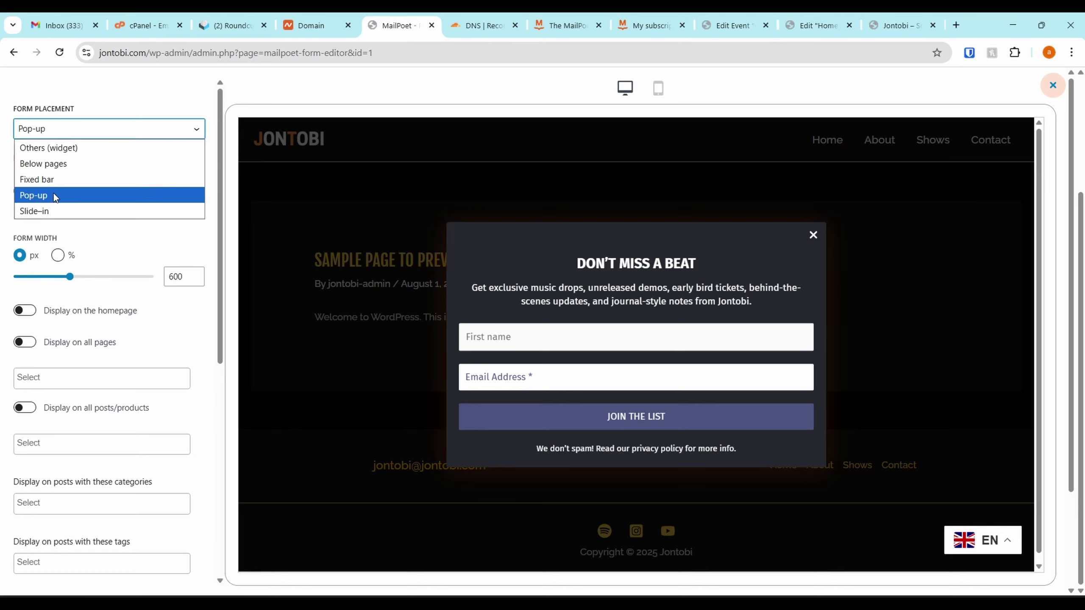
left_click(145, 110)
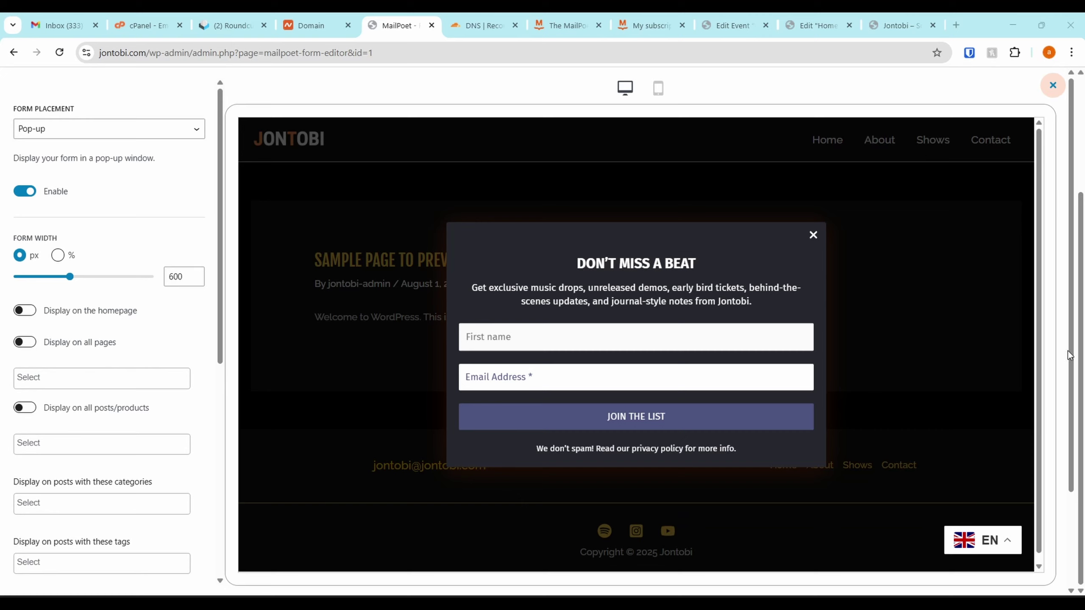
scroll(145, 359, "down", 3)
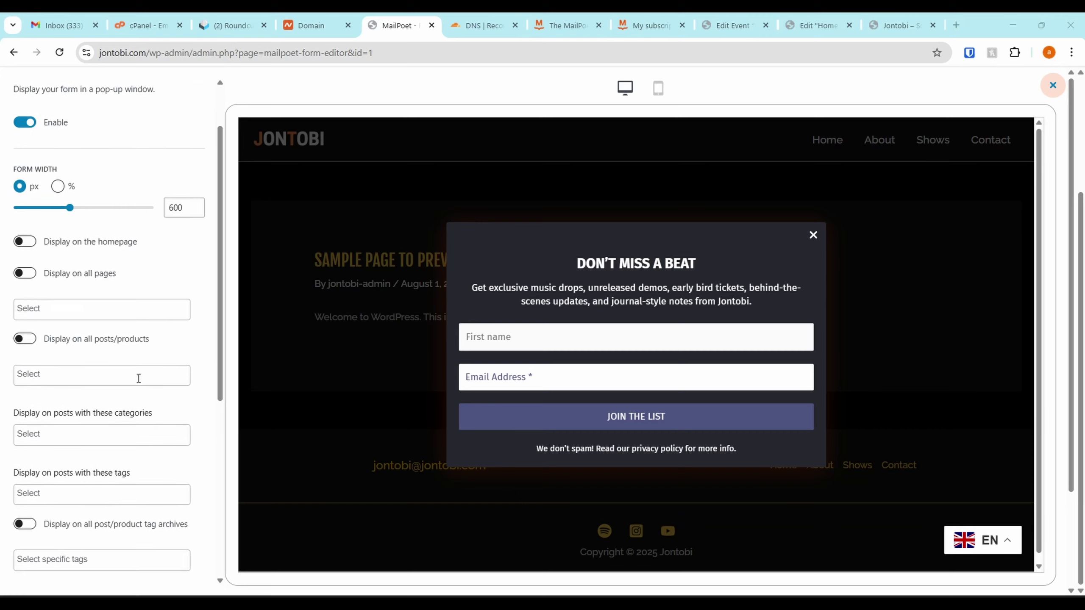
left_click(26, 207)
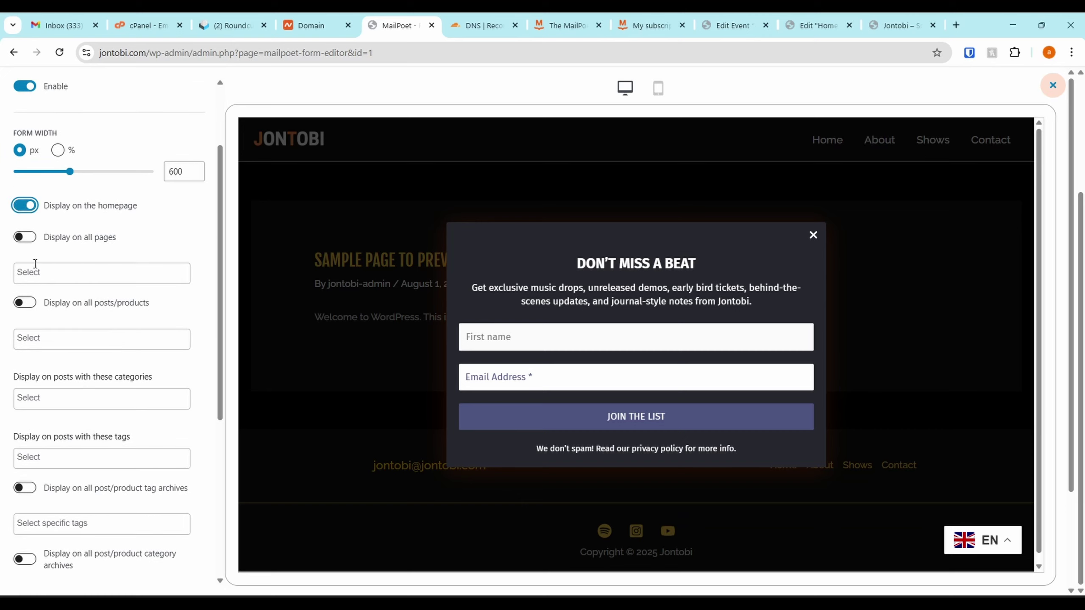
left_click(34, 245)
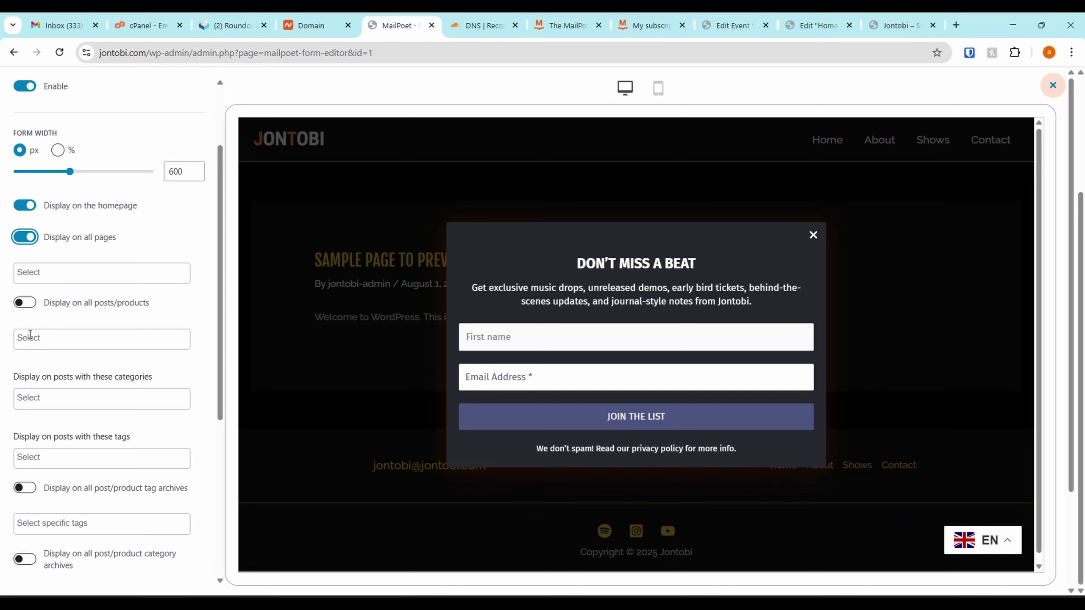
Set the pop-up to reappear every 30 days and close the preview
scroll(30, 335, "down", 7)
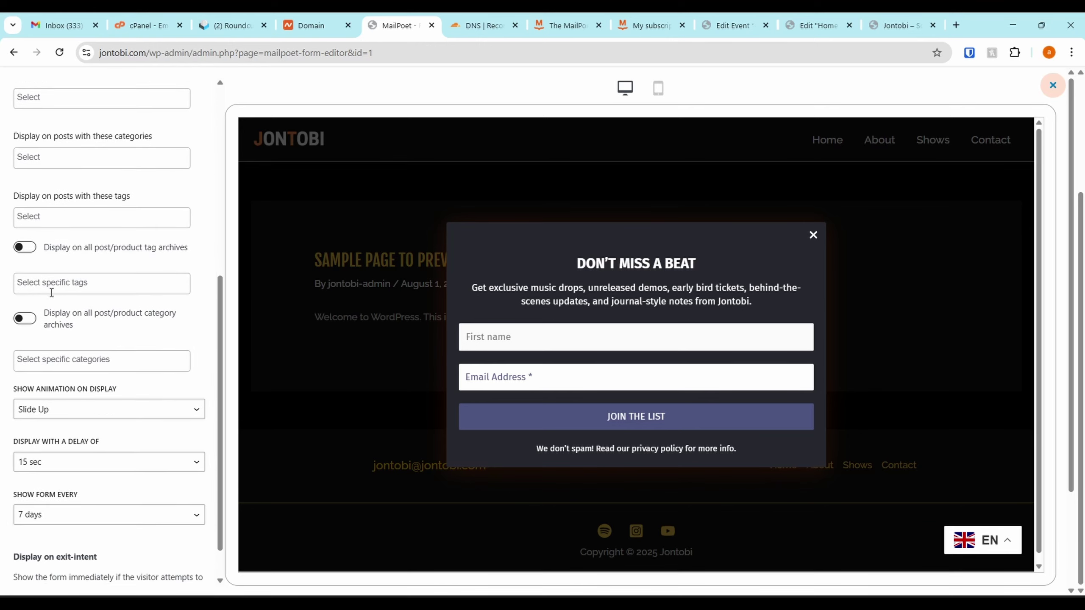
scroll(52, 293, "down", 1)
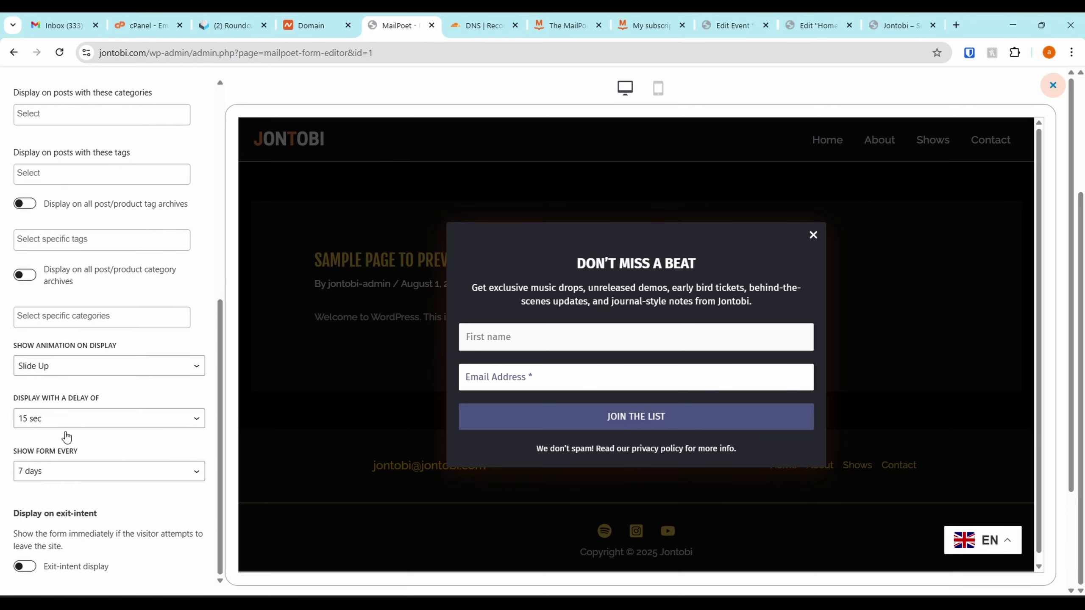
left_click(60, 476)
left_click(54, 424)
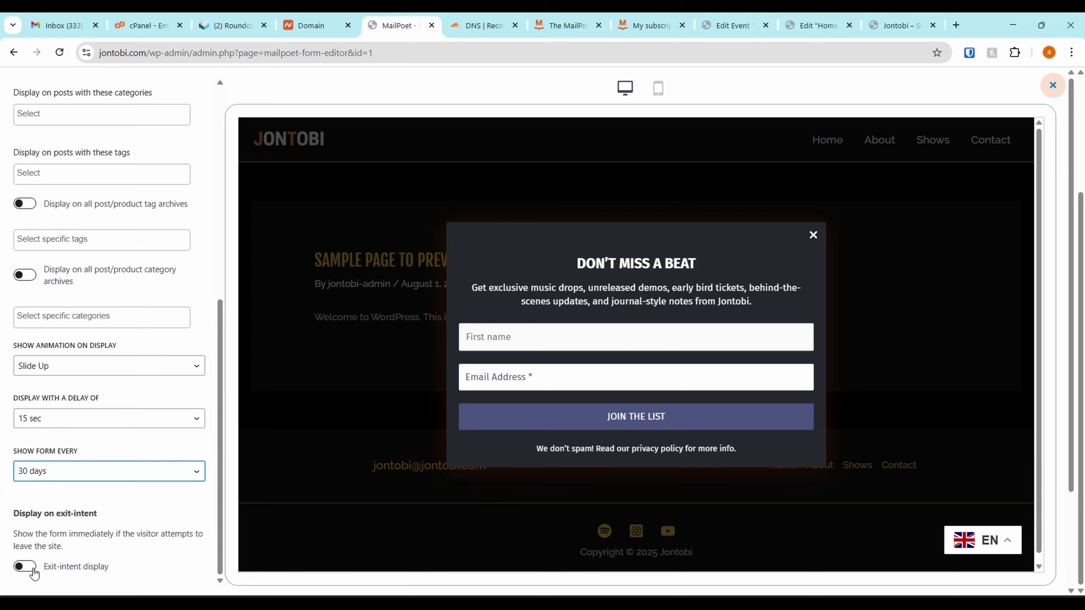
scroll(166, 420, "up", 8)
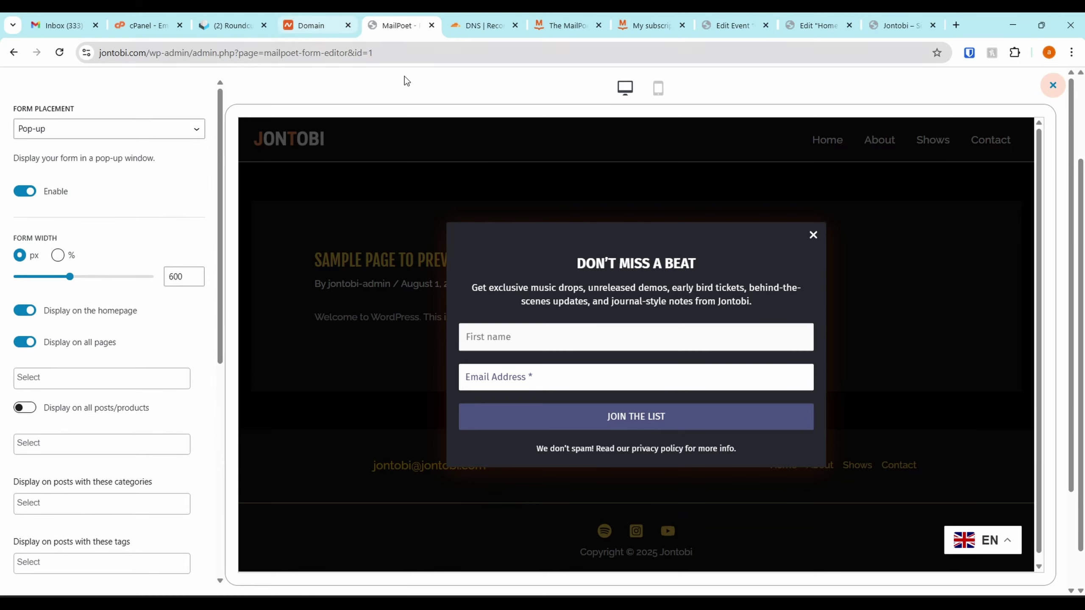
scroll(104, 362, "down", 8)
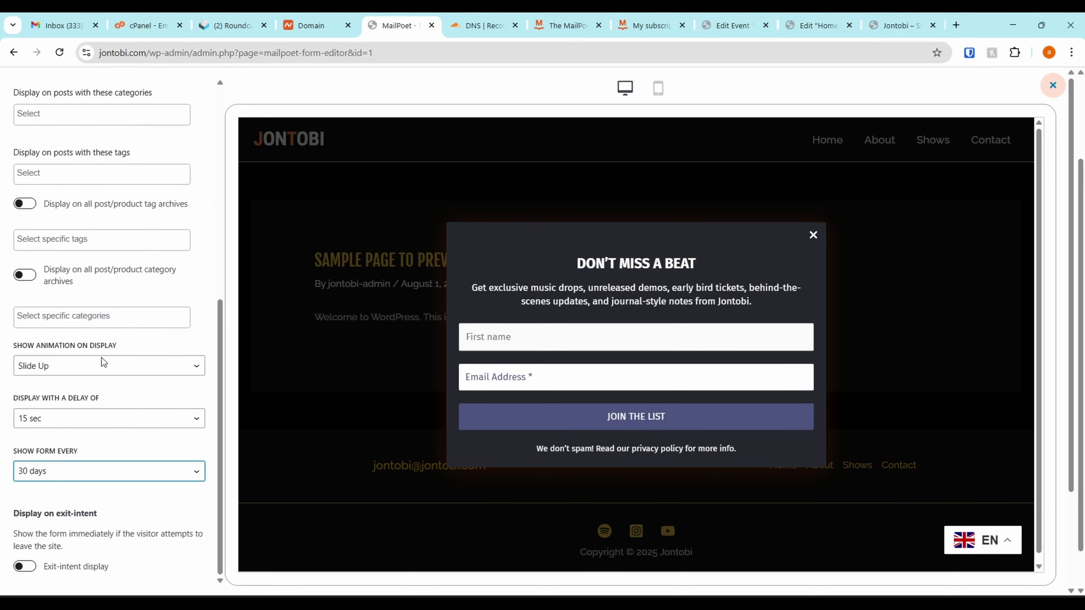
left_click(1053, 85)
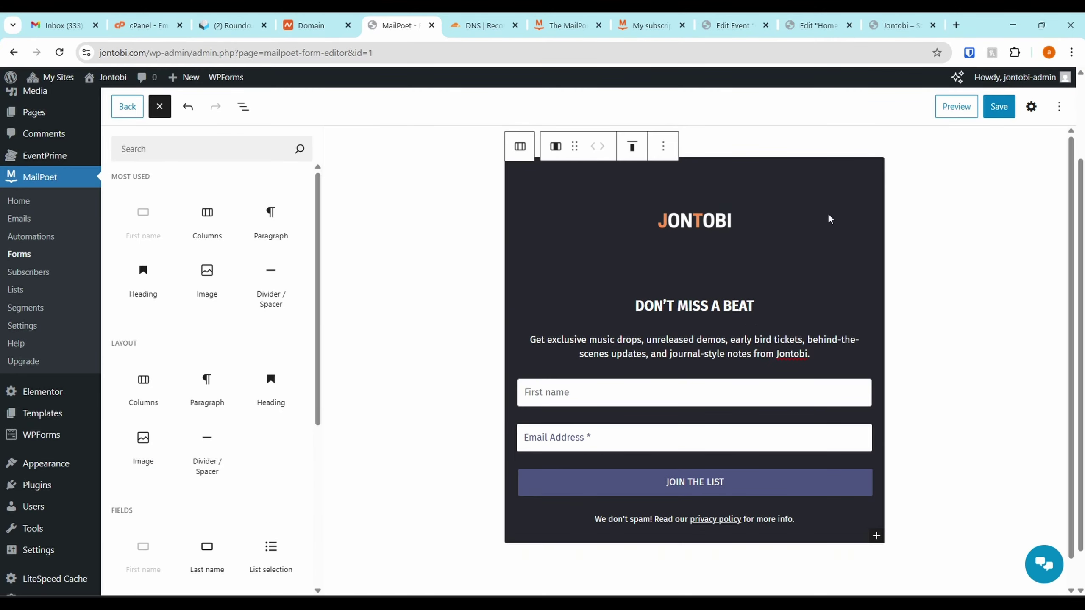
Save the form and load jontobi.com in a new incognito window
left_click(998, 108)
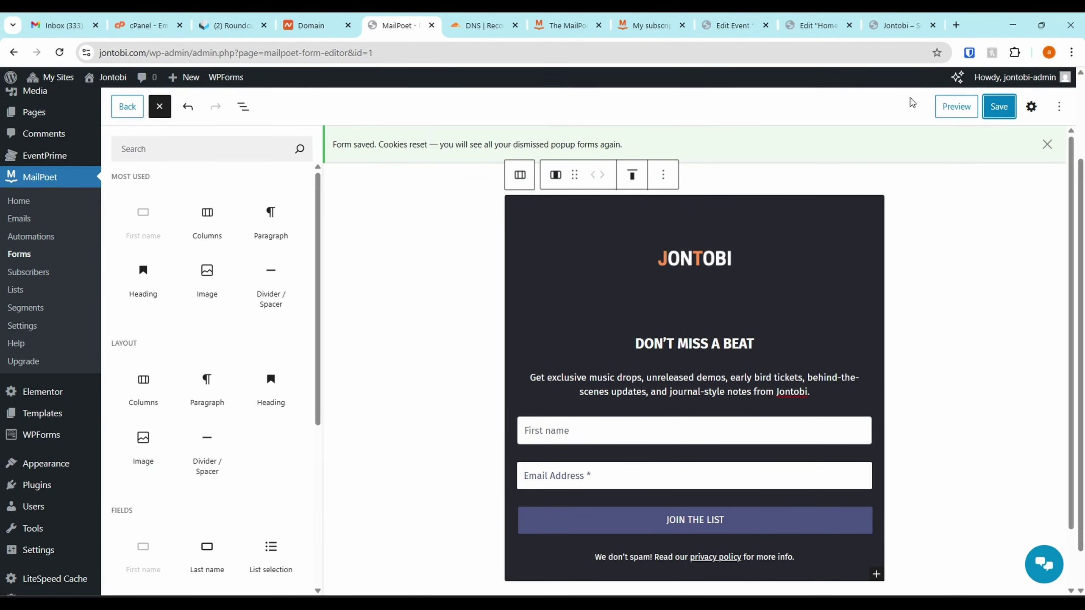
left_click(886, 31)
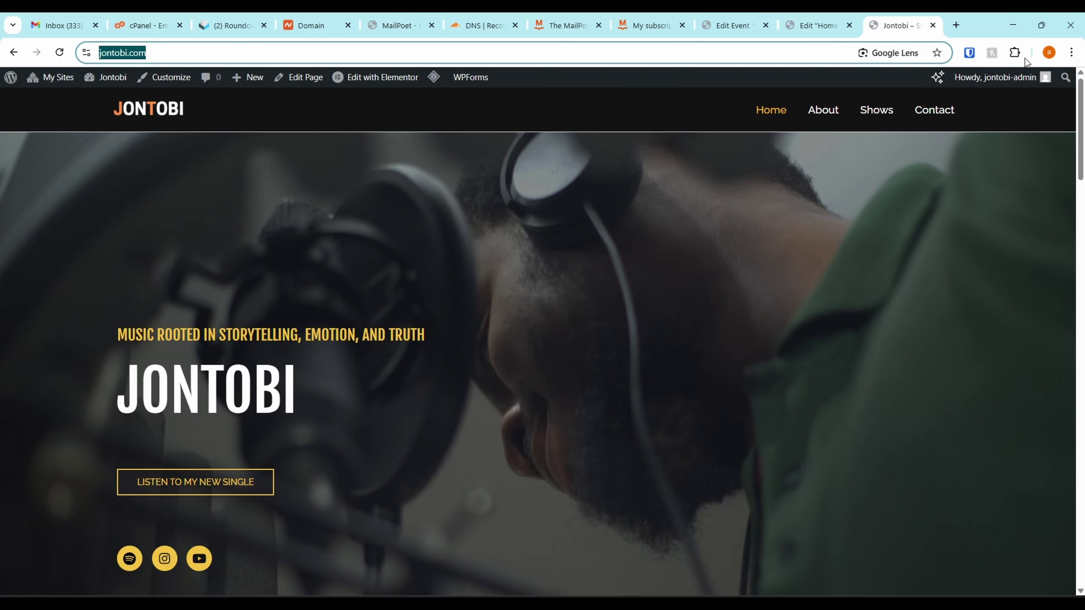
left_click(1071, 53)
left_click(957, 113)
type("https://jontobi.com/")
key("Return")
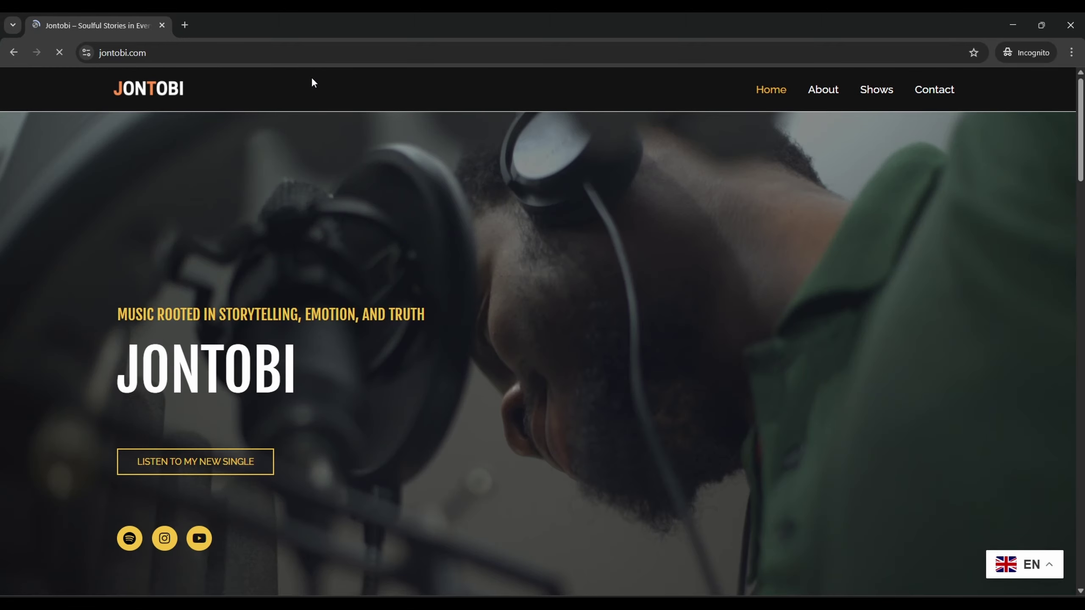
Scroll through the live homepage, then close the incognito window
scroll(431, 318, "down", 10)
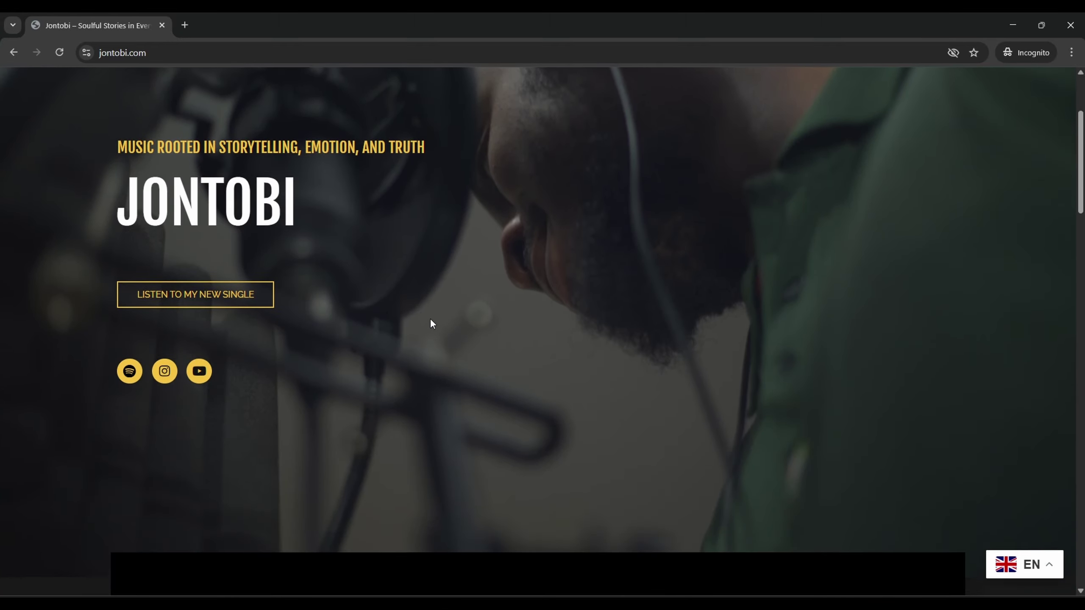
scroll(434, 309, "down", 10)
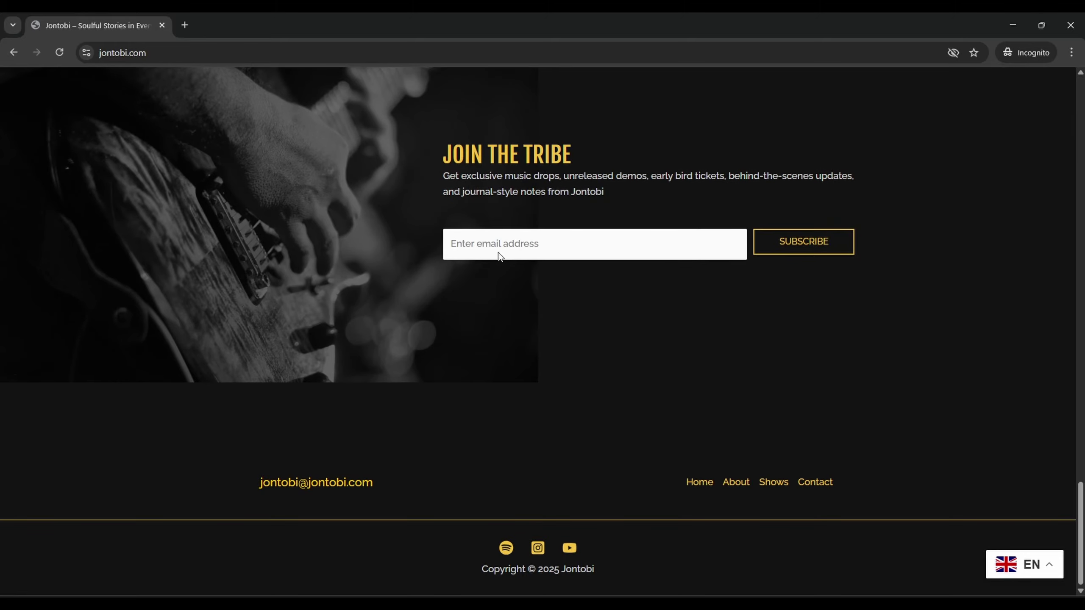
scroll(834, 105, "up", 20)
left_click(1070, 24)
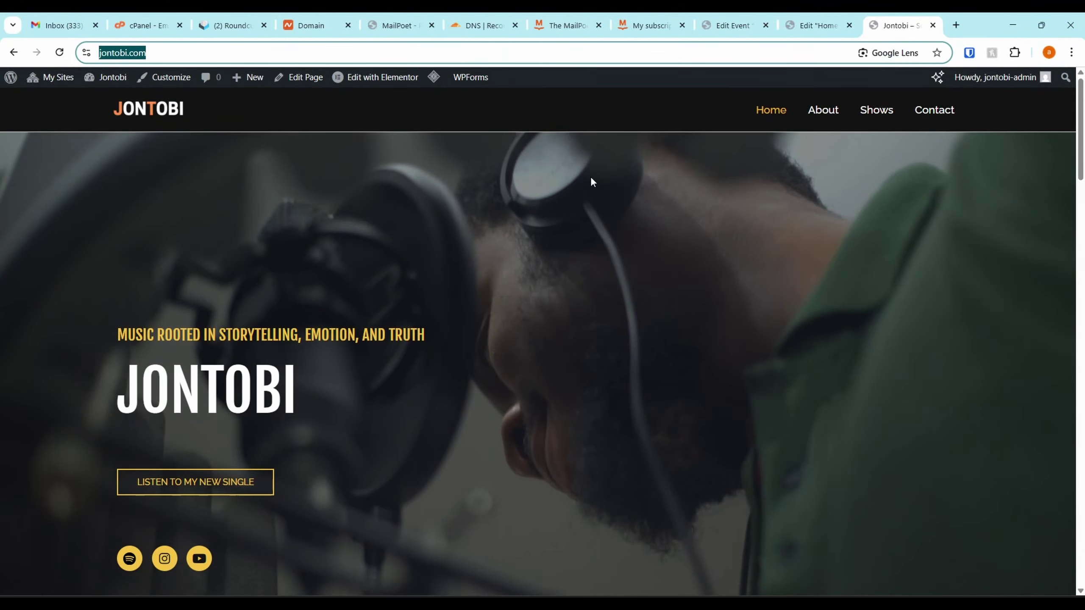
left_click(802, 15)
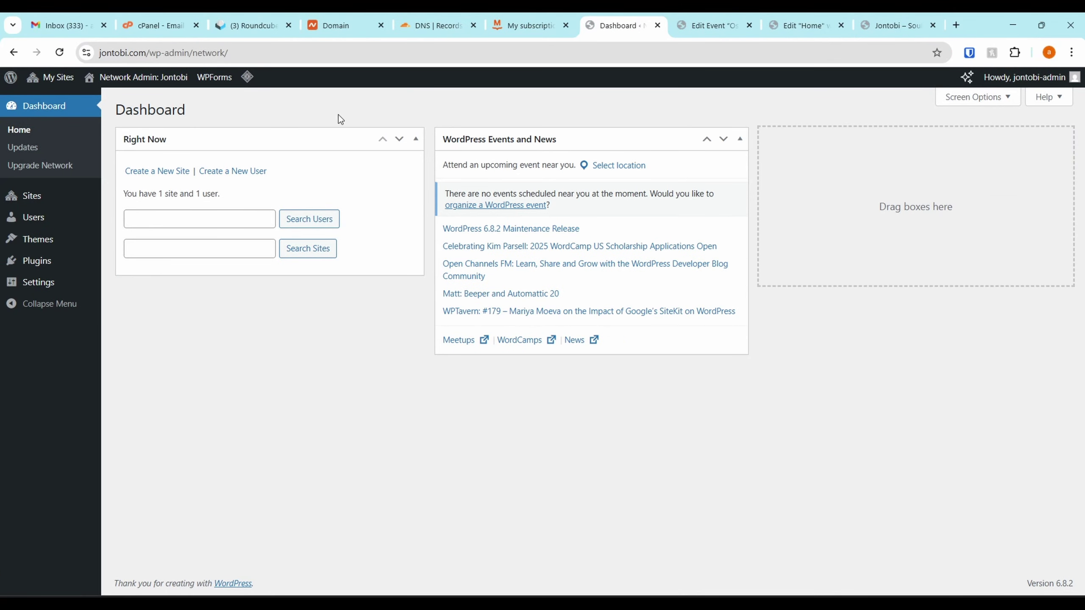
Run LiteSpeed Purge All - LSCache, then reload the live jontobi.com homepage to see the pop-up
mouse_move(248, 77)
left_click(271, 149)
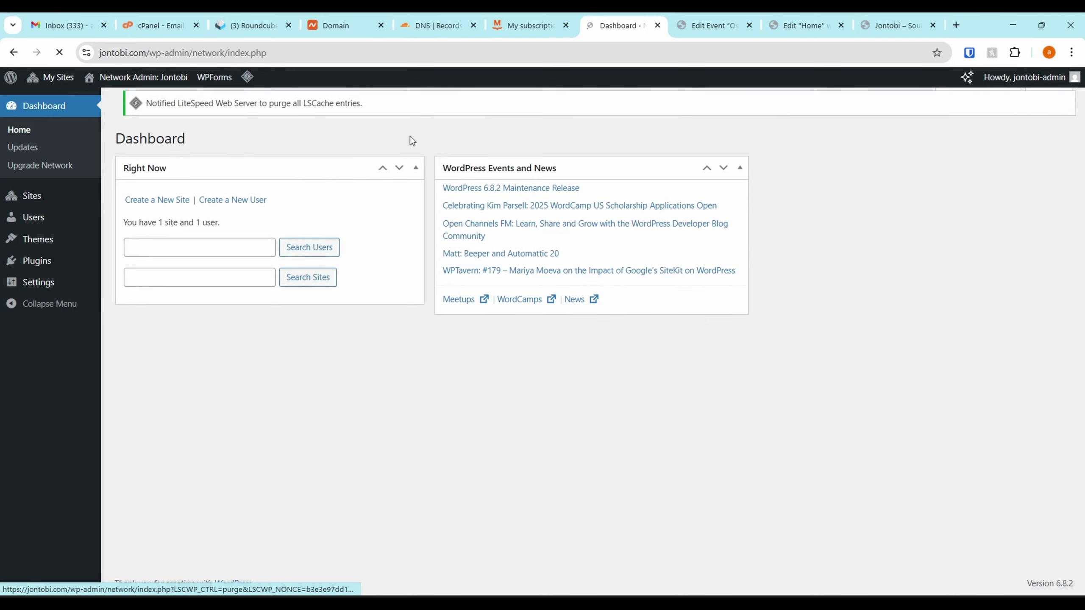
left_click(920, 27)
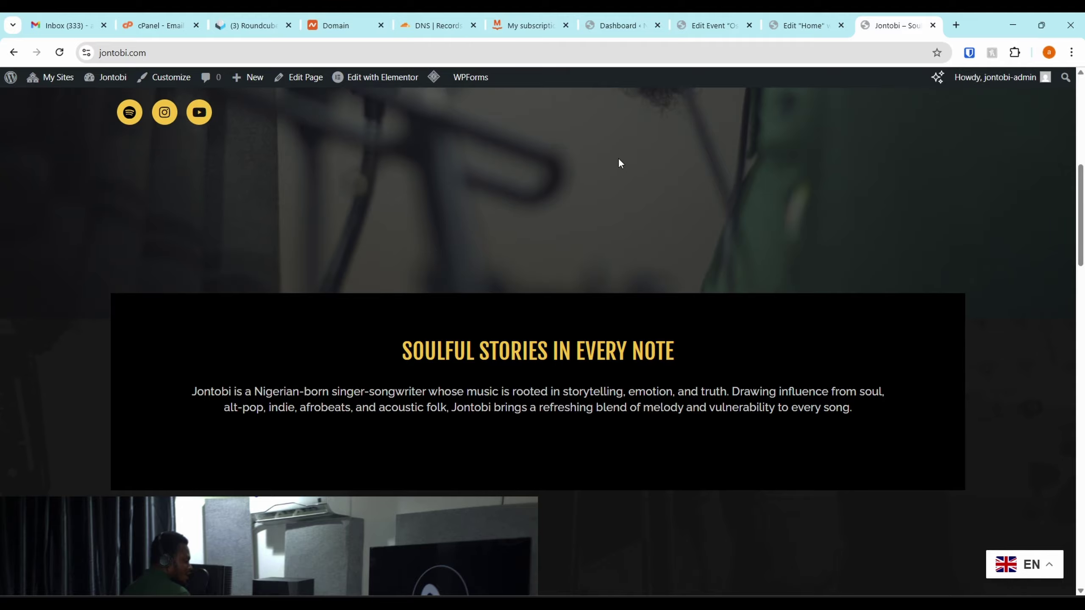
left_click_drag(1080, 203, 1034, 81)
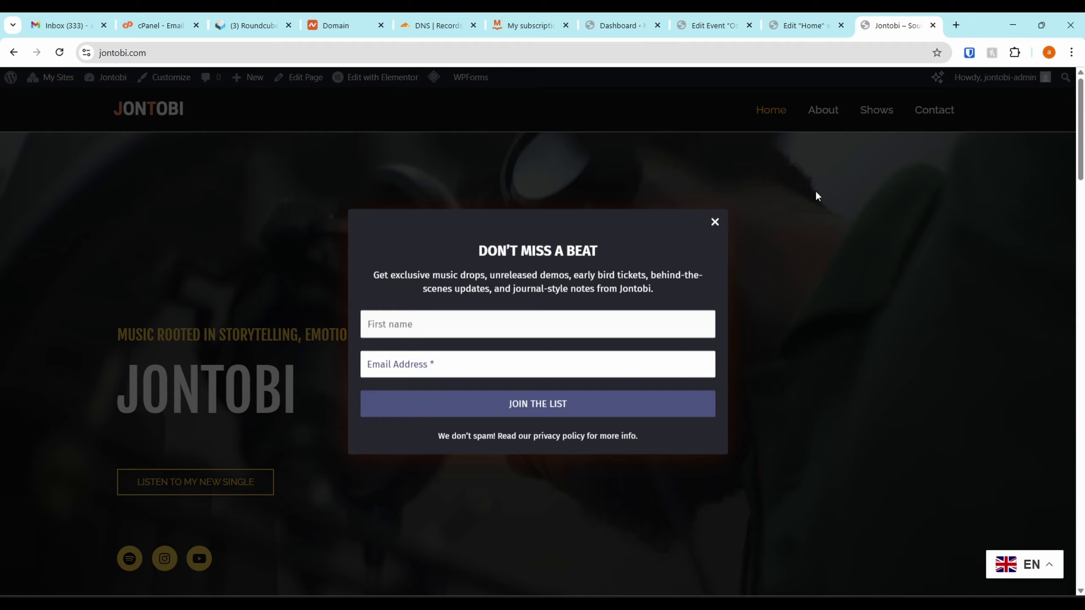
left_click(489, 55)
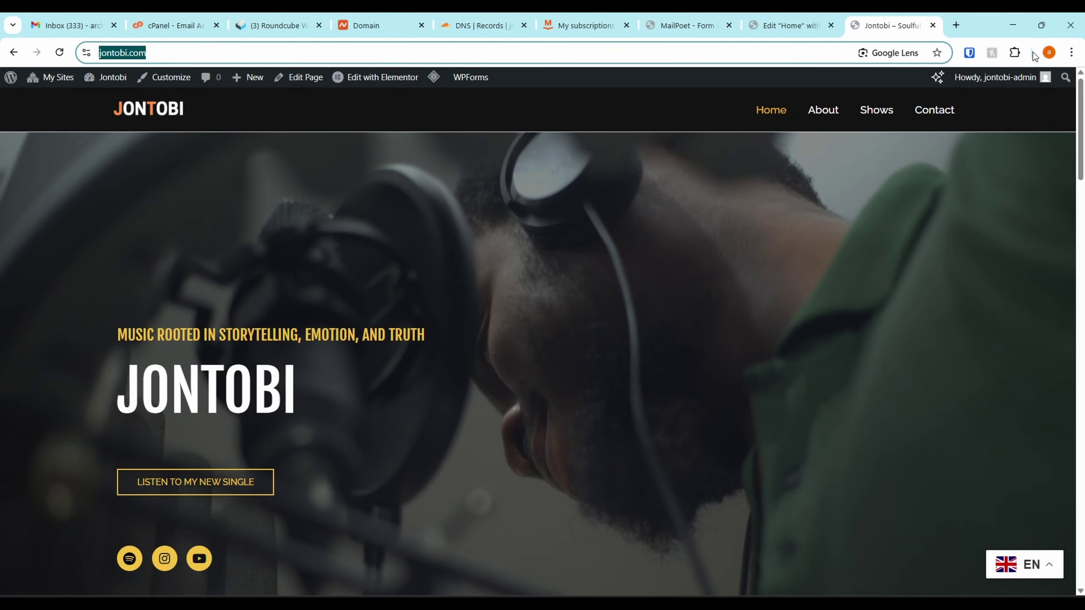
Open jontobi.com's Contact page in a new incognito window
left_click(1071, 52)
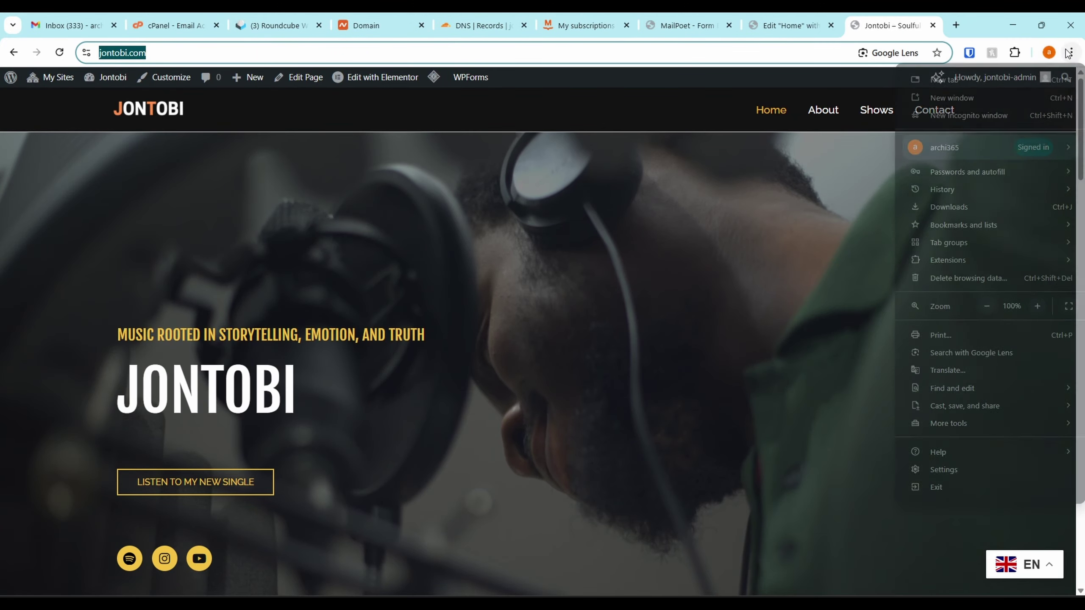
left_click(947, 114)
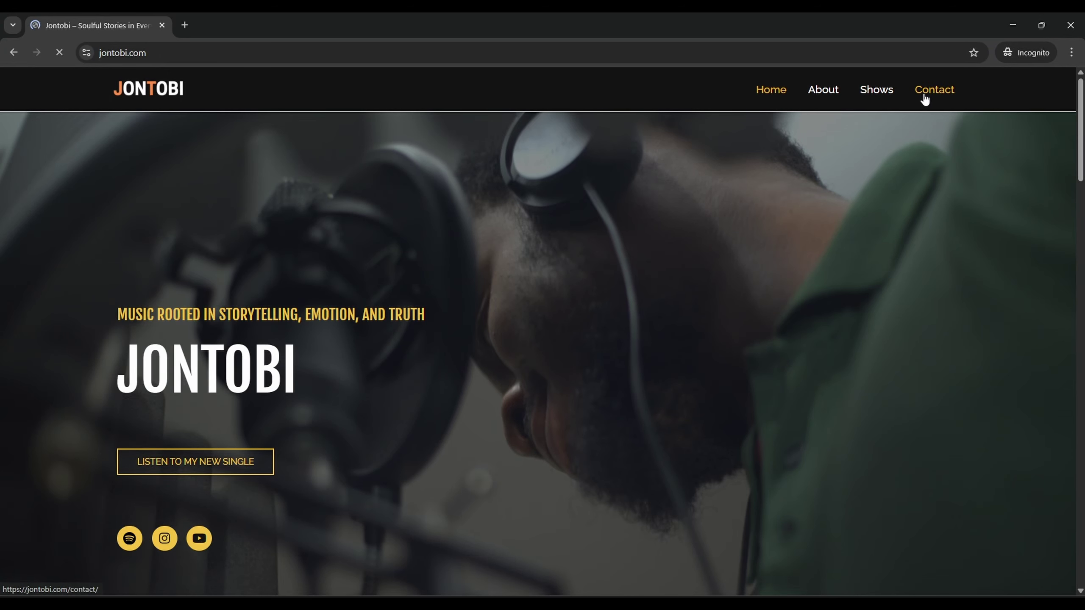
left_click(926, 94)
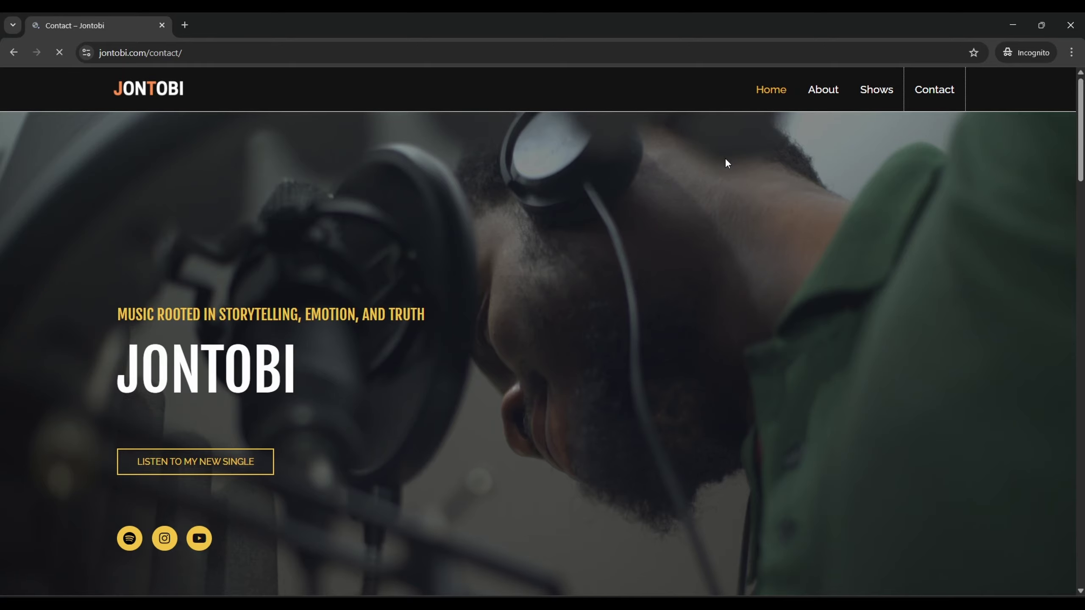
scroll(726, 161, "down", 10)
scroll(727, 170, "up", 10)
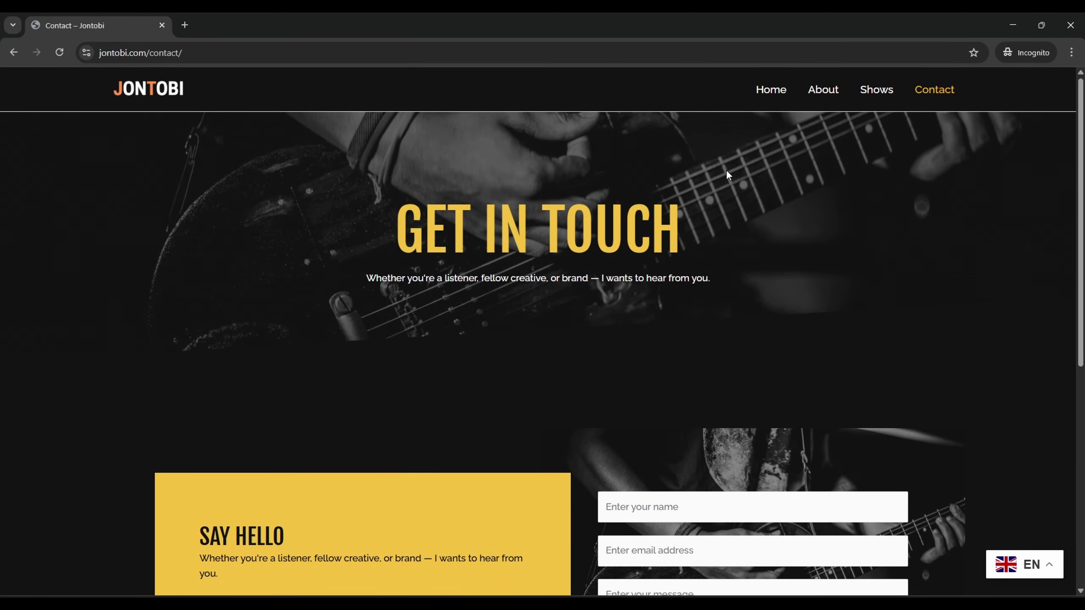
scroll(726, 170, "down", 10)
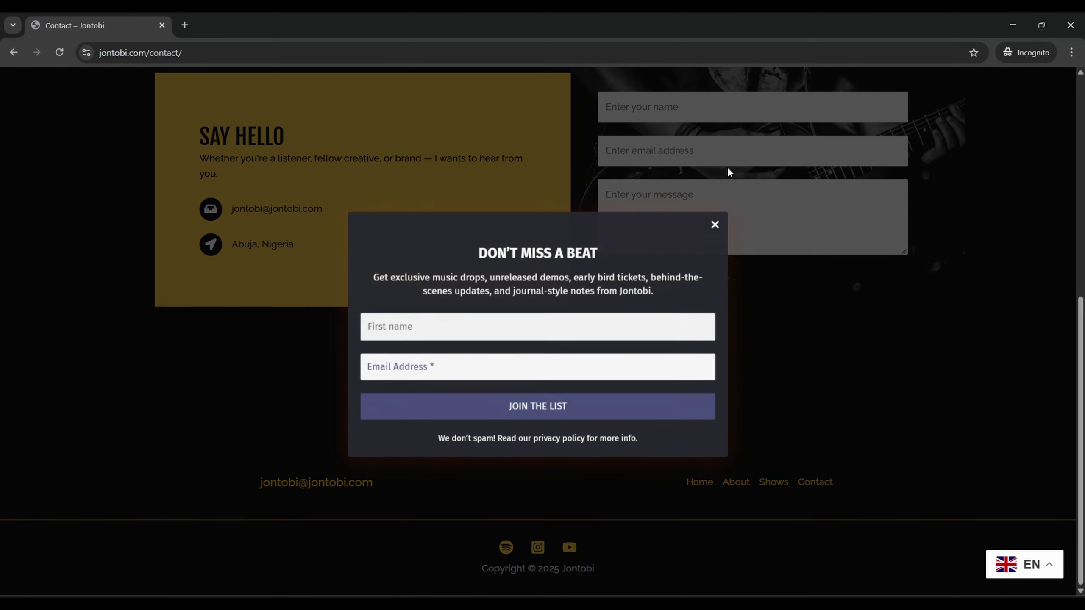
Enter a first name and e-mail in the pop-up, click JOIN THE LIST, and submit the captcha
left_click(402, 336)
type("Osiru")
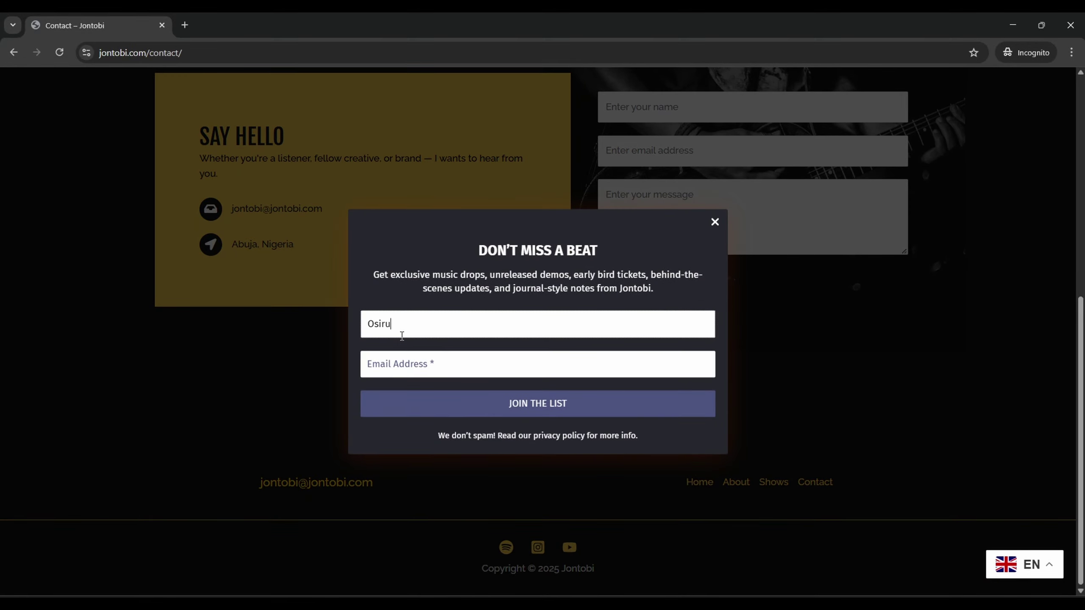
type("s")
key("Tab")
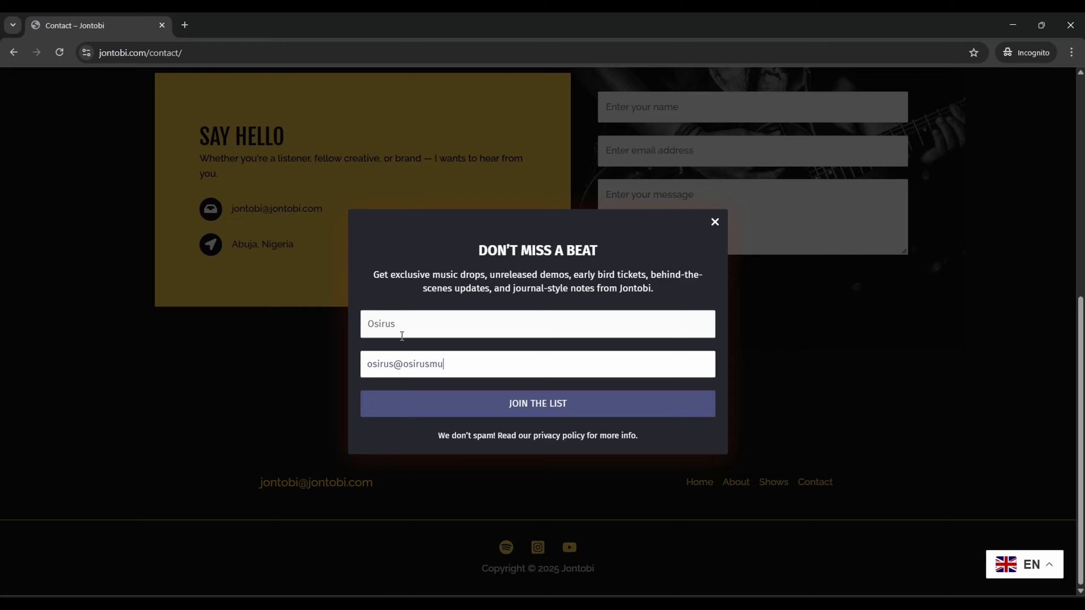
left_click(555, 404)
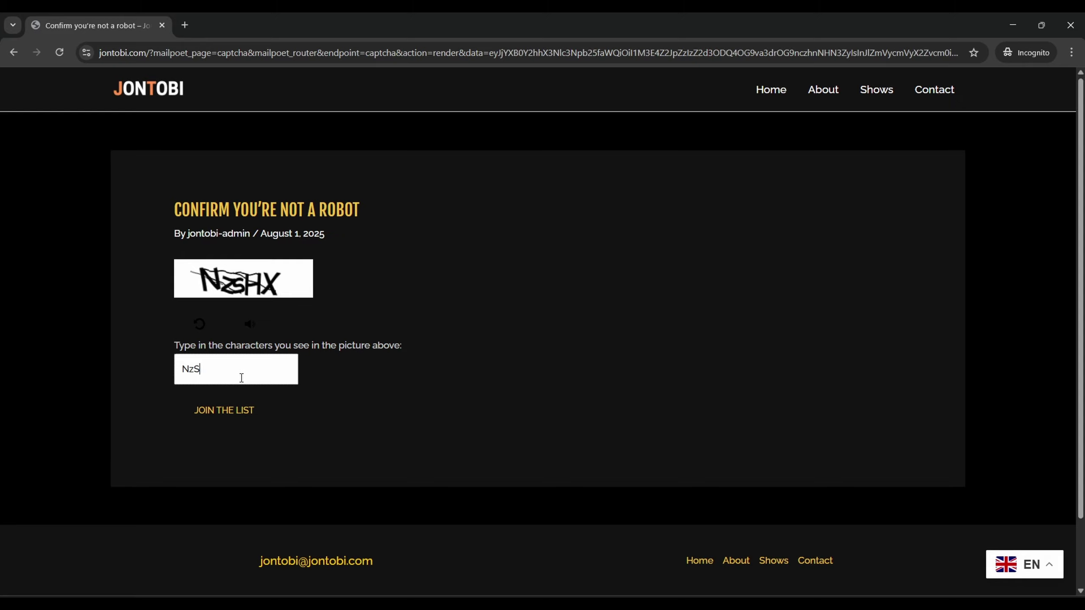
left_click(229, 410)
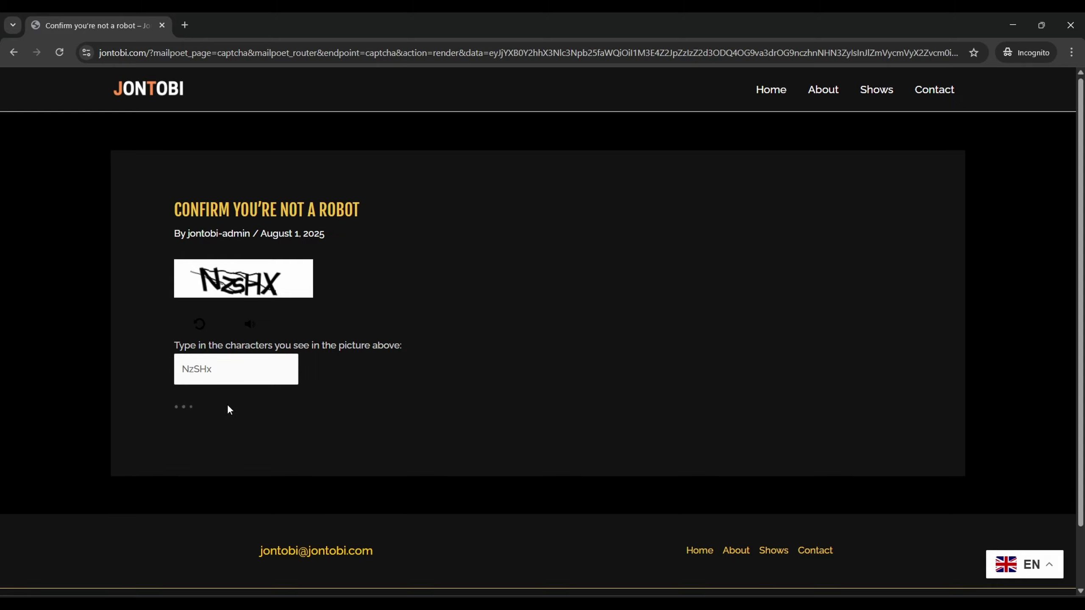